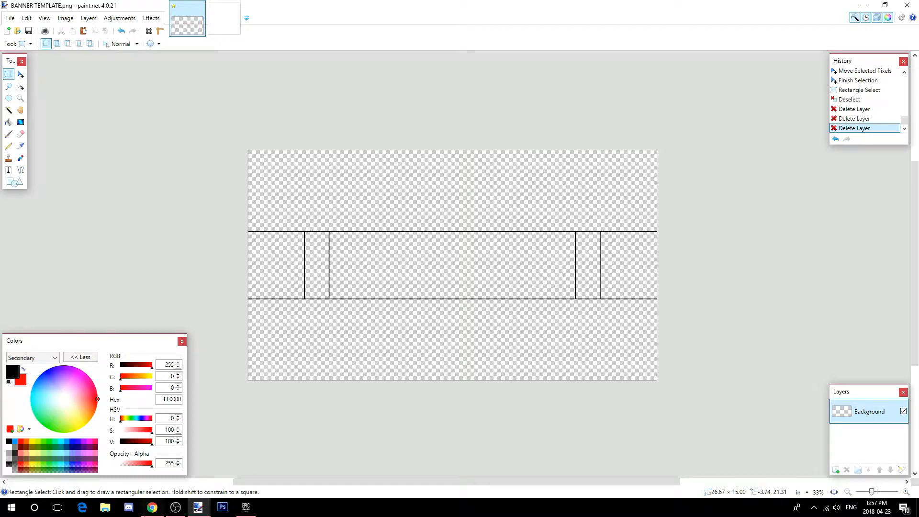
Copy the Retail Row image from the Google Images results in Chrome and return to BANNER TEMPLATE.png in paint.net.
{"action": "left_click", "coordinate": [151, 507]}
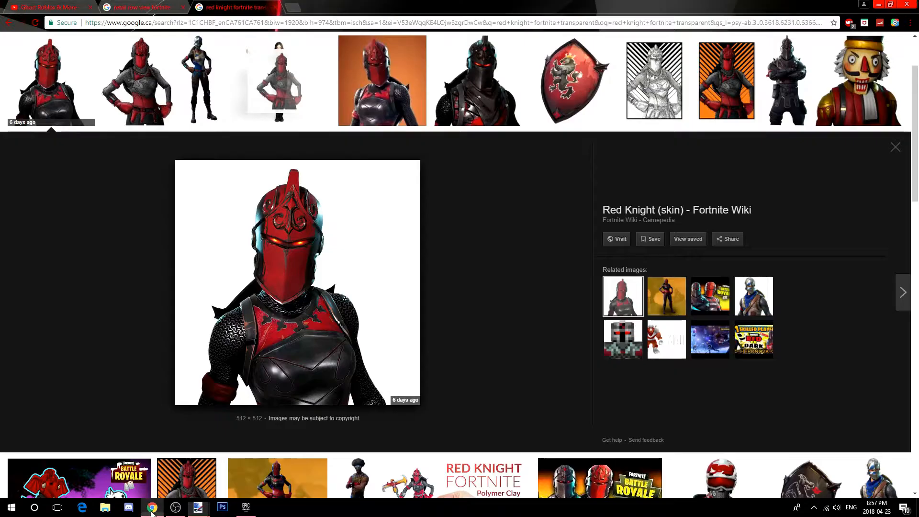
{"action": "left_click", "coordinate": [140, 7]}
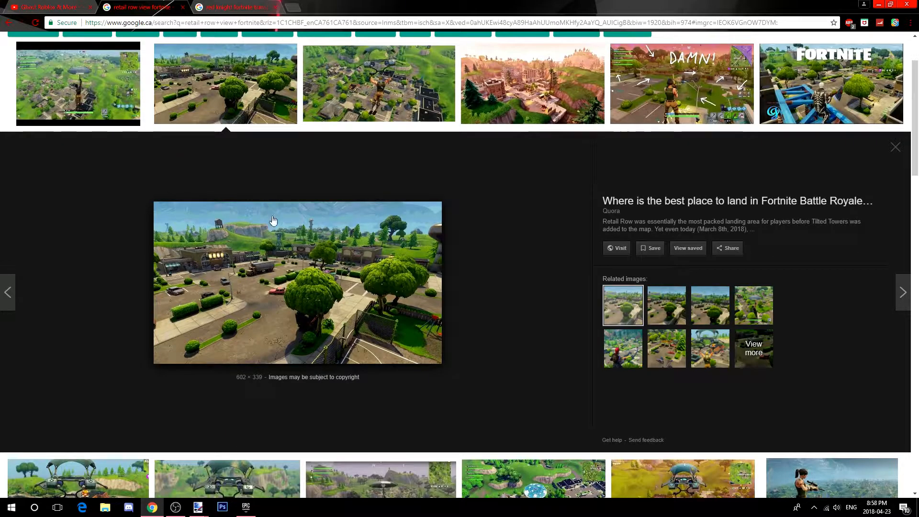
{"action": "right_click", "coordinate": [282, 270]}
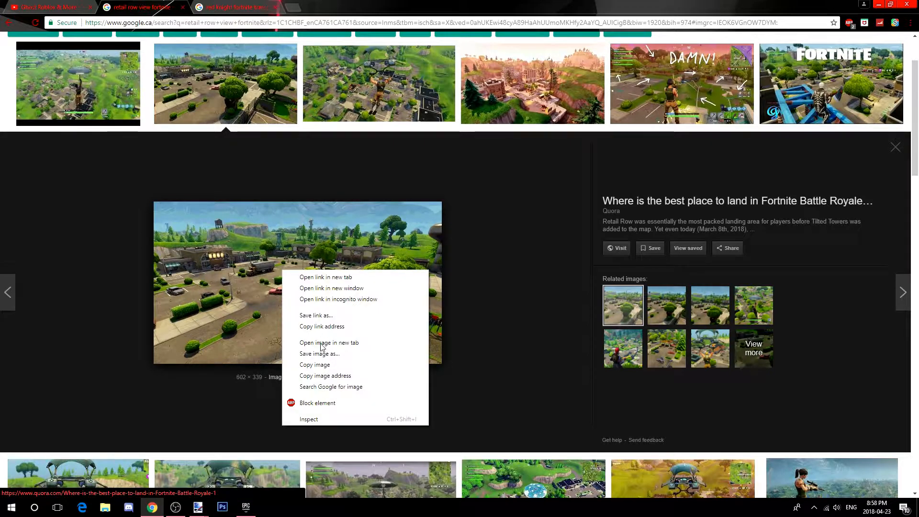
{"action": "left_click", "coordinate": [315, 365]}
{"action": "mouse_move", "coordinate": [199, 511]}
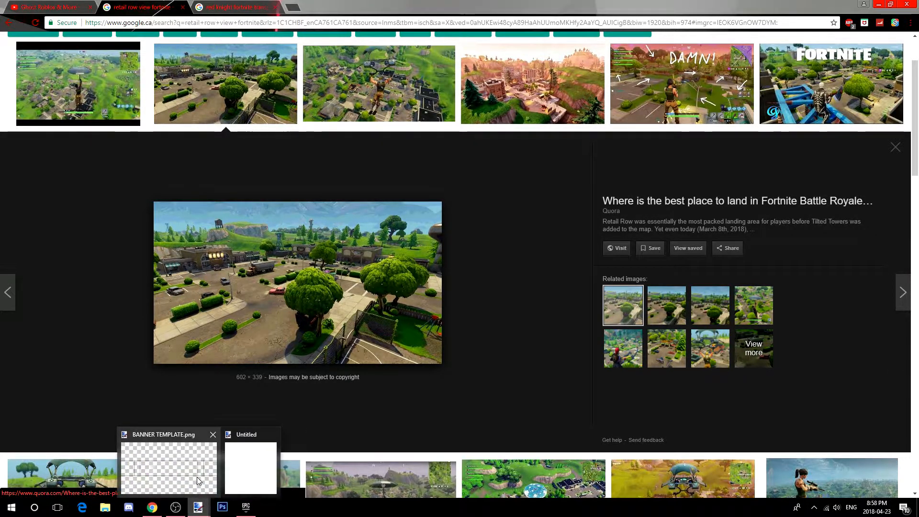
{"action": "left_click", "coordinate": [197, 477]}
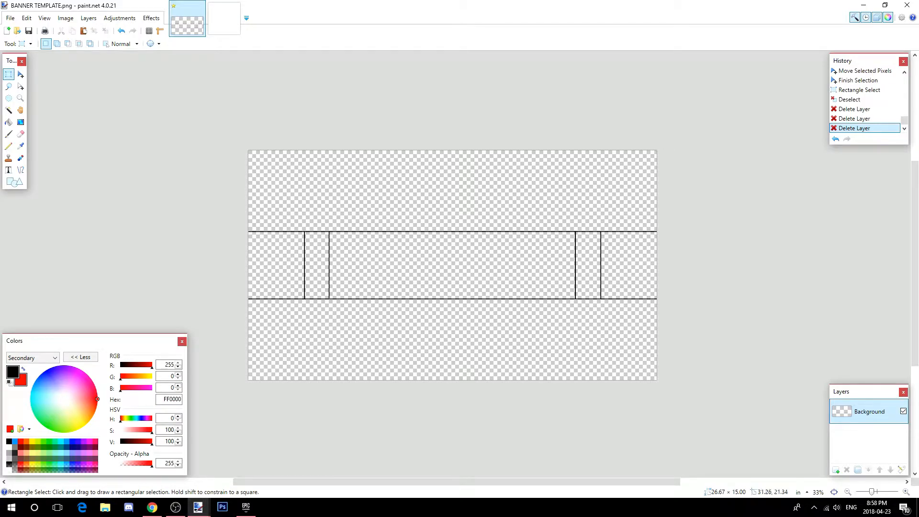
{"action": "left_click", "coordinate": [152, 507]}
{"action": "scroll", "coordinate": [243, 298], "scroll_direction": "up", "scroll_amount": 1}
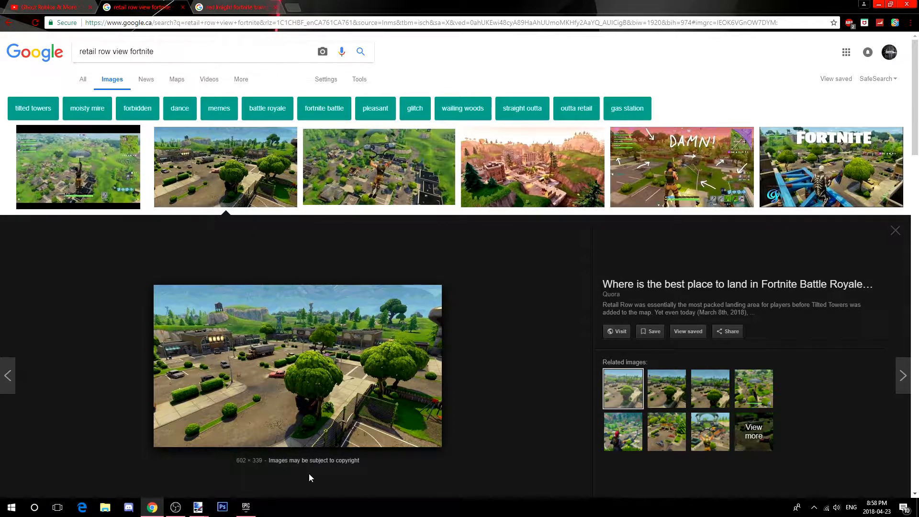
{"action": "left_click", "coordinate": [197, 507]}
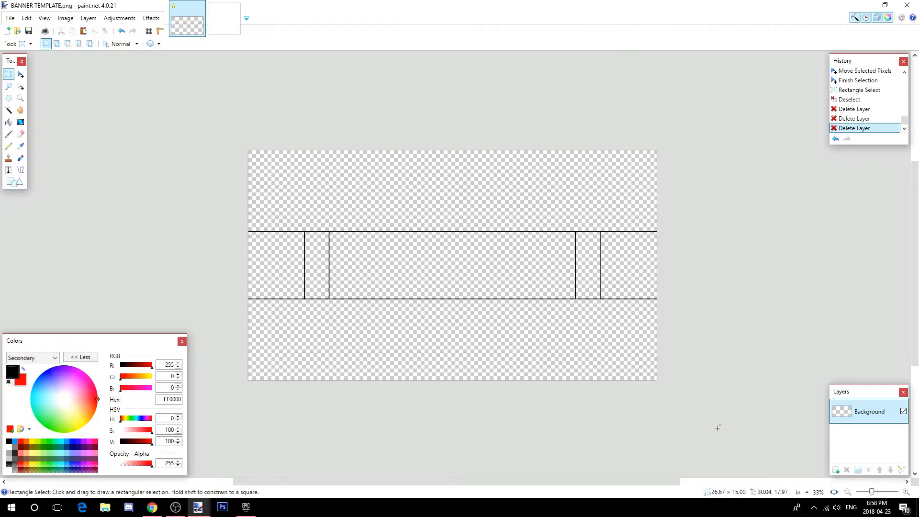
Paste the copied image on a new layer below the Background layer and enlarge it to cover the whole canvas.
{"action": "left_click", "coordinate": [838, 472]}
{"action": "left_click_drag", "start_coordinate": [862, 412], "coordinate": [862, 435]}
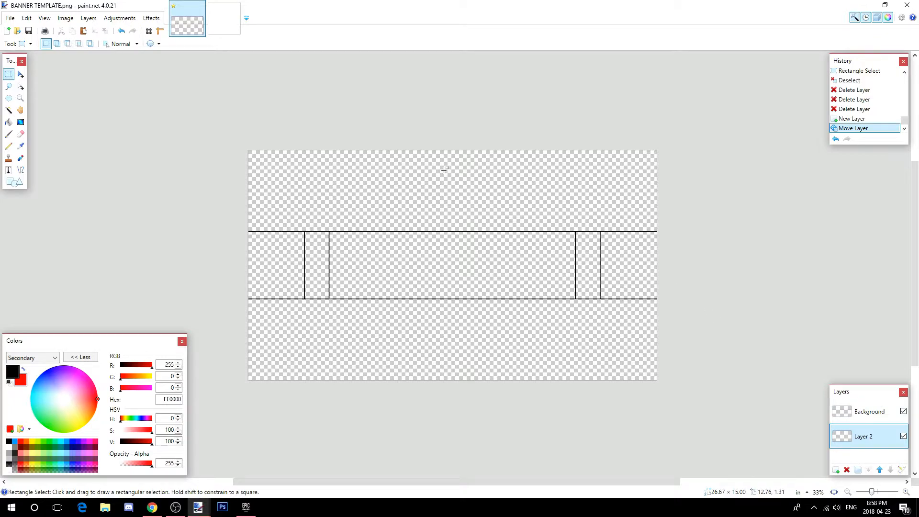
{"action": "left_click", "coordinate": [83, 31]}
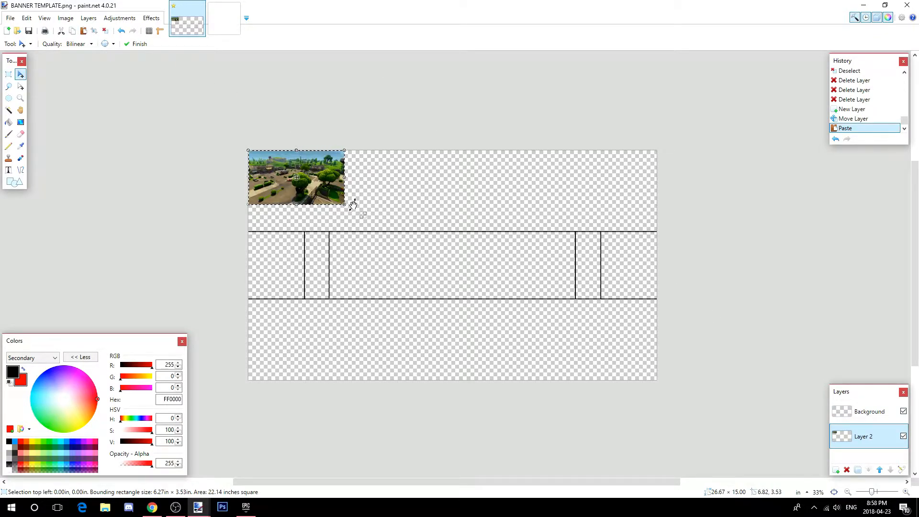
{"action": "left_click_drag", "start_coordinate": [345, 206], "coordinate": [656, 372]}
{"action": "left_click", "coordinate": [9, 73]}
{"action": "key", "text": "ctrl+d"}
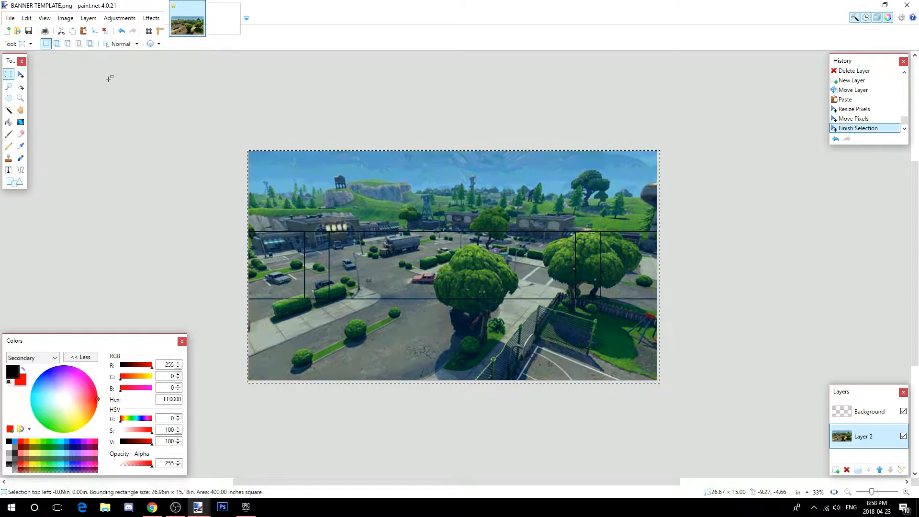
Fill a new layer above the image with a linear gradient from black at the canvas's left to red FF2B2B at its right.
{"action": "left_click", "coordinate": [836, 471]}
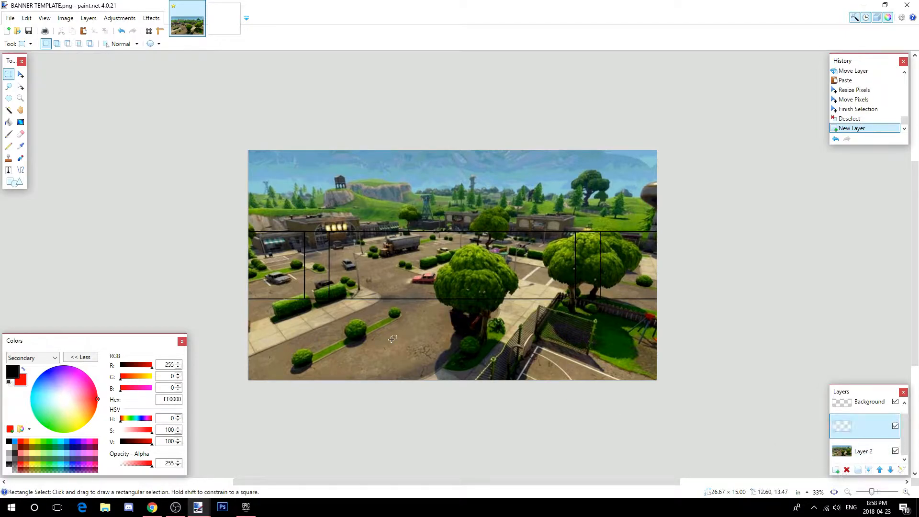
{"action": "left_click", "coordinate": [19, 124]}
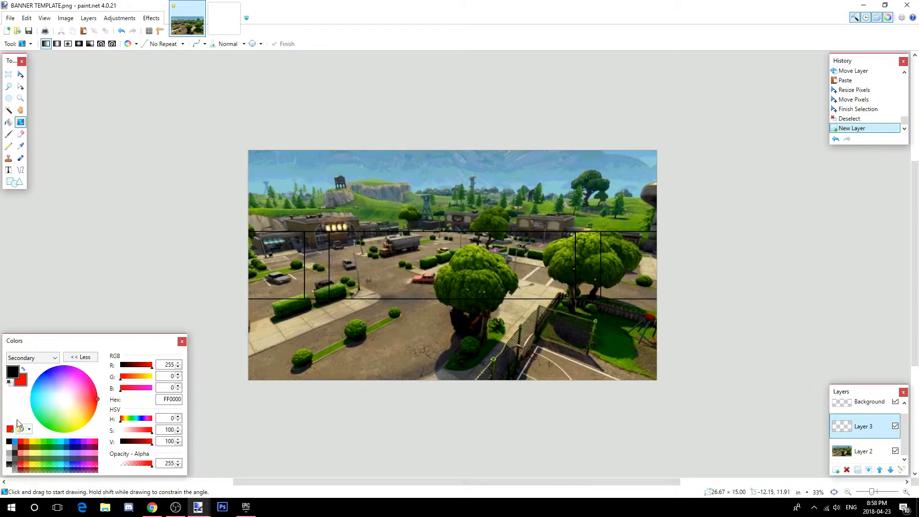
{"action": "right_click", "coordinate": [19, 452]}
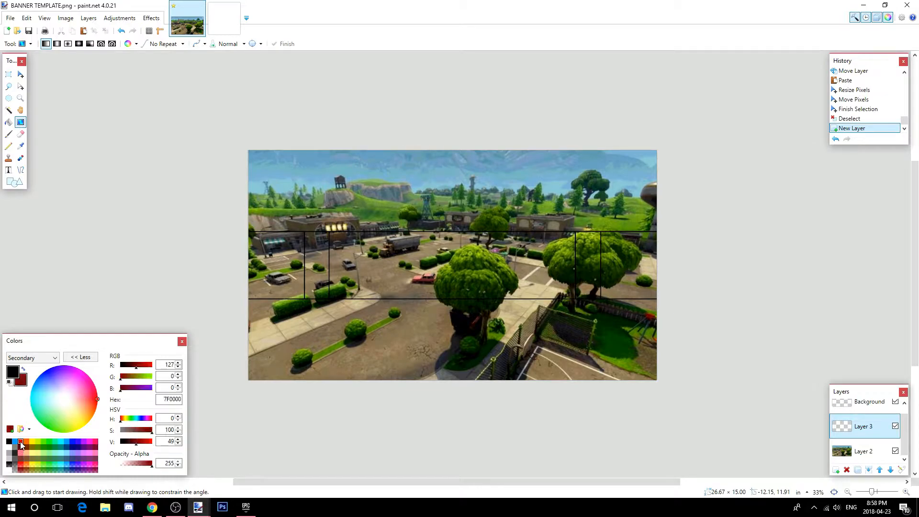
{"action": "left_click", "coordinate": [146, 433]}
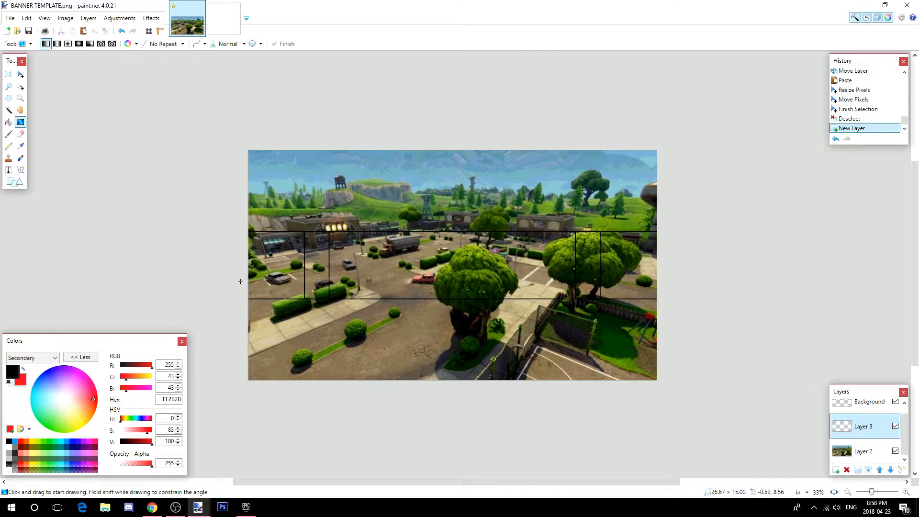
{"action": "left_click_drag", "start_coordinate": [239, 273], "coordinate": [742, 225]}
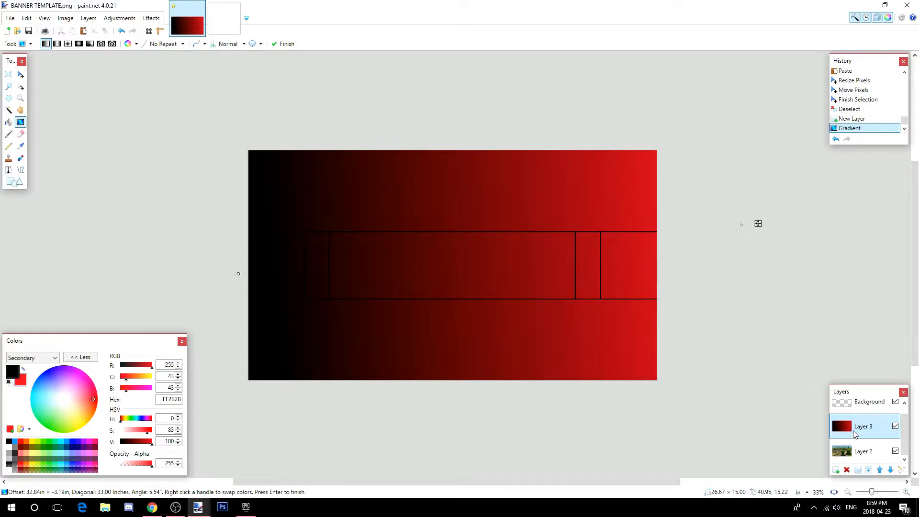
Set the gradient layer's blending mode to Multiply.
{"action": "double_click", "coordinate": [856, 433]}
{"action": "left_click", "coordinate": [477, 259]}
{"action": "left_click", "coordinate": [467, 275]}
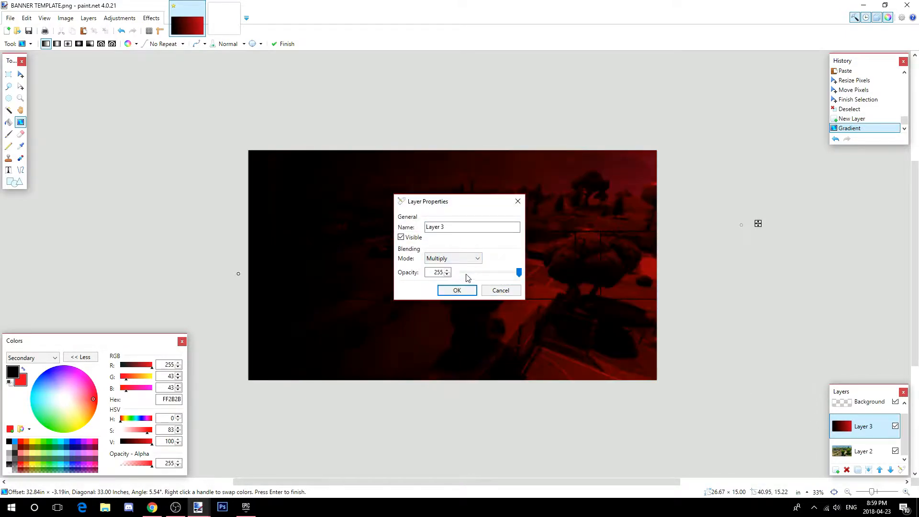
{"action": "left_click_drag", "start_coordinate": [452, 210], "coordinate": [693, 195]}
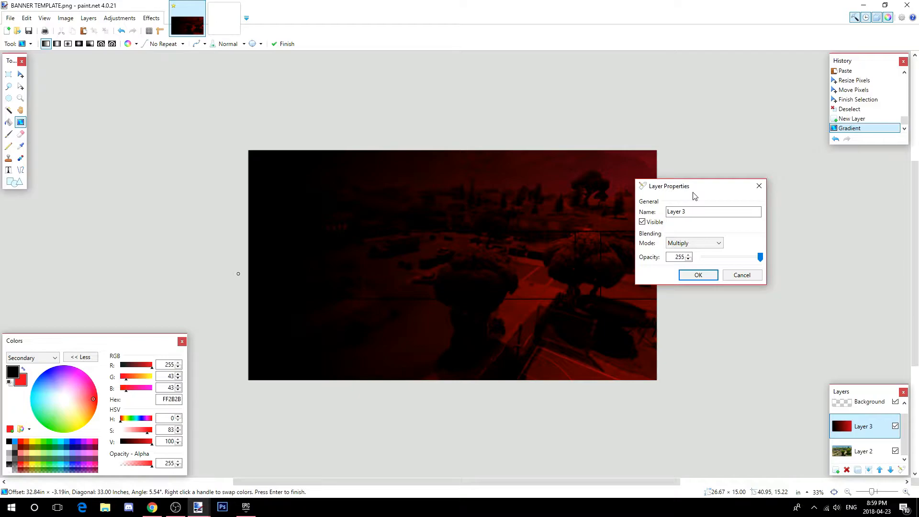
{"action": "left_click", "coordinate": [710, 277]}
Merge the gradient layer down into the image layer.
{"action": "scroll", "coordinate": [869, 429], "scroll_direction": "up", "scroll_amount": 1}
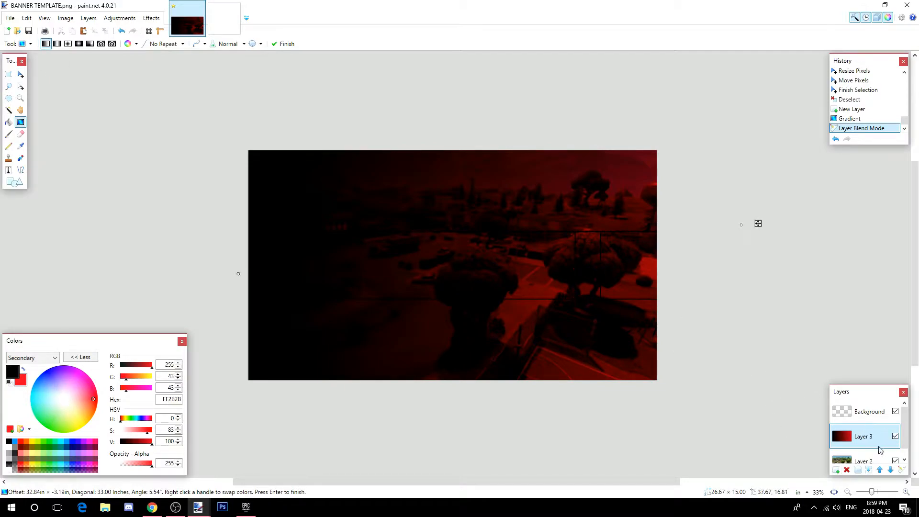
{"action": "scroll", "coordinate": [851, 423], "scroll_direction": "down", "scroll_amount": 1}
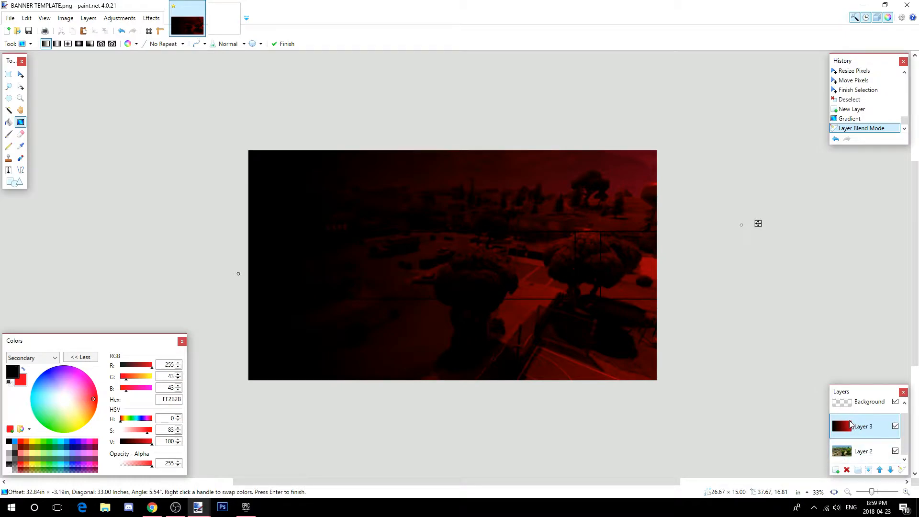
{"action": "left_click", "coordinate": [869, 471]}
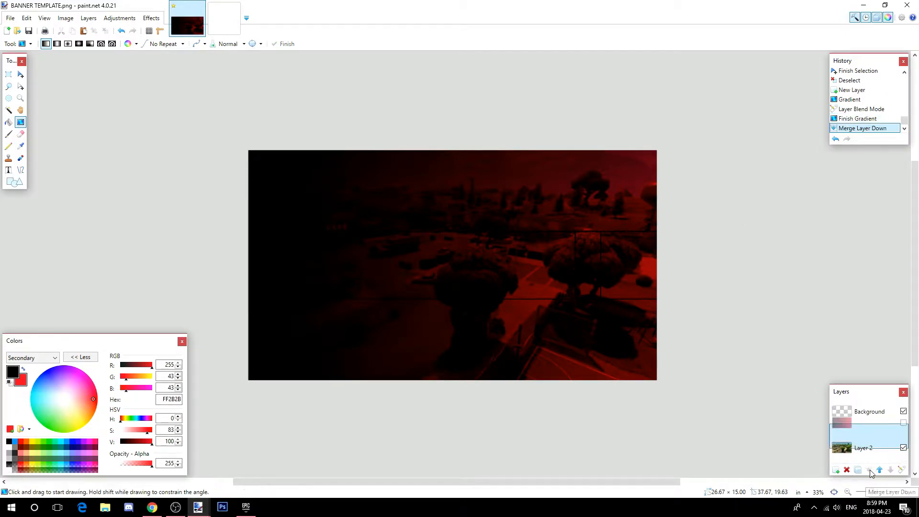
Apply an Average Blur with its preset radius to the merged image layer.
{"action": "left_click", "coordinate": [151, 18]}
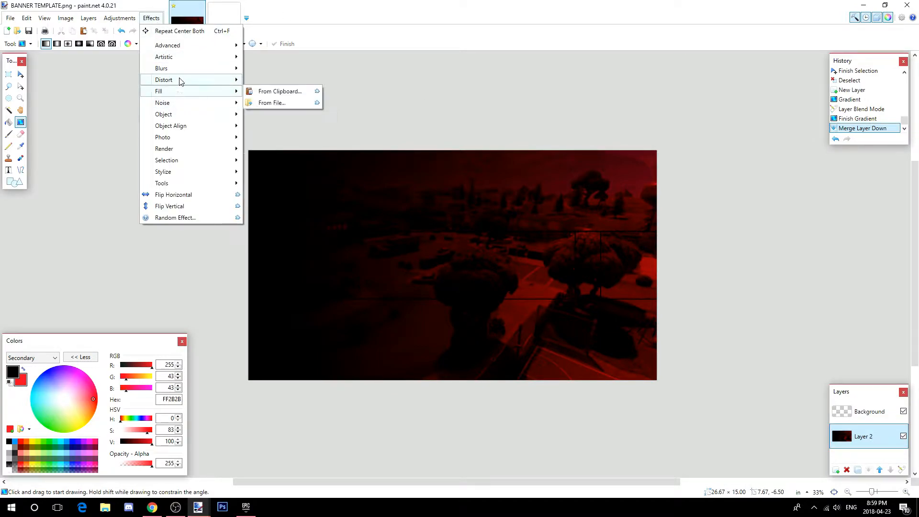
{"action": "mouse_move", "coordinate": [179, 70]}
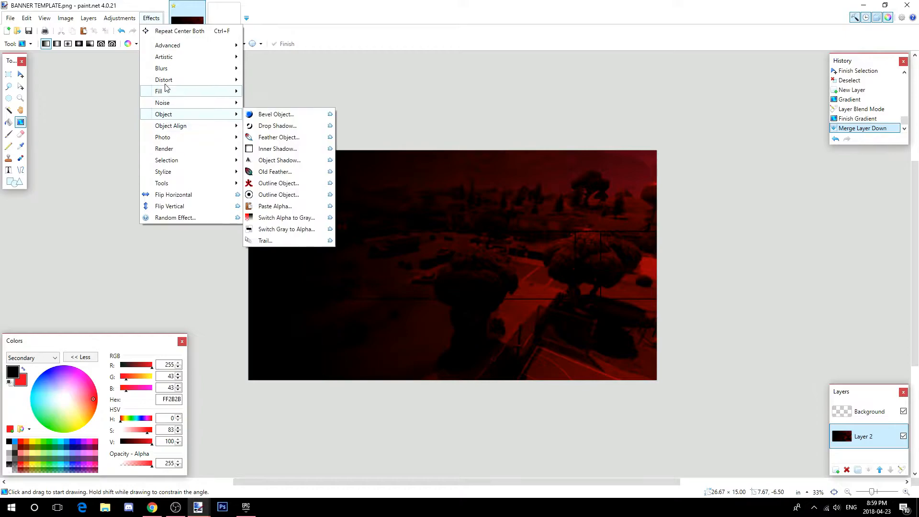
{"action": "mouse_move", "coordinate": [225, 68]}
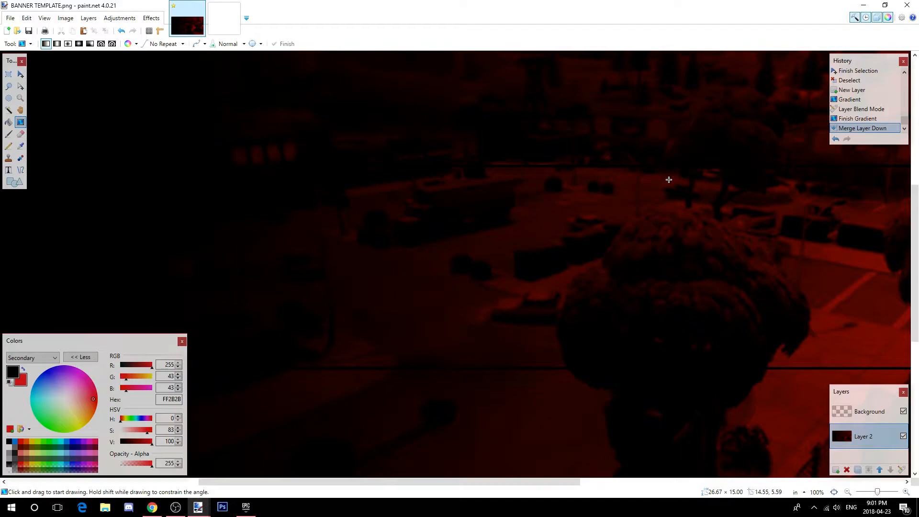
{"action": "left_click", "coordinate": [152, 18]}
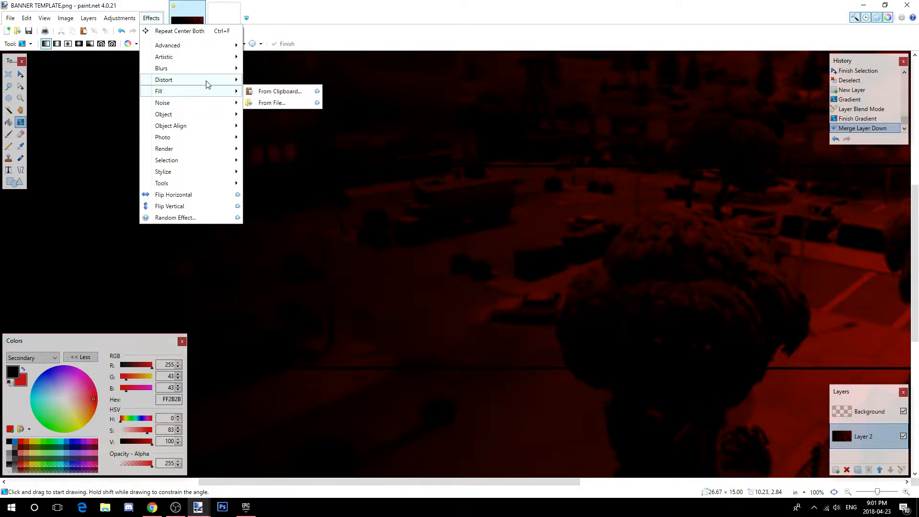
{"action": "mouse_move", "coordinate": [195, 69]}
{"action": "left_click", "coordinate": [249, 68]}
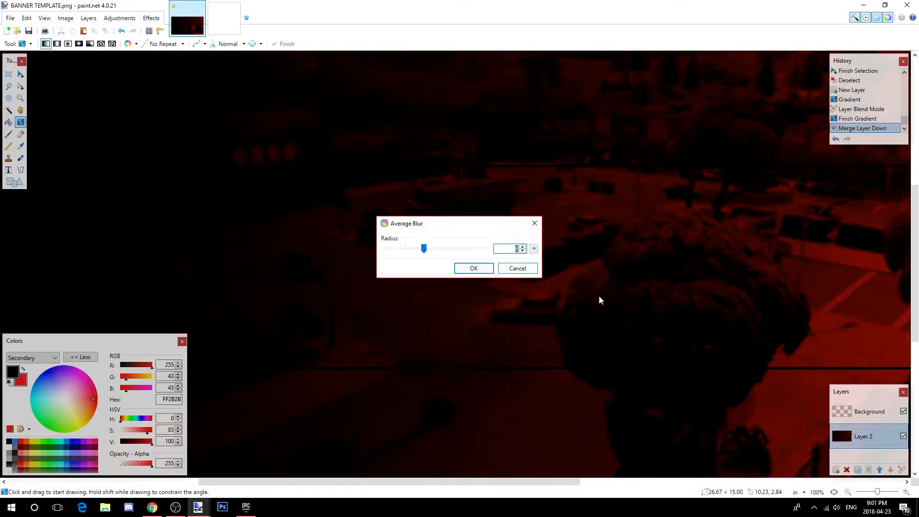
{"action": "left_click", "coordinate": [474, 268]}
Add a new layer above the blurred image and place a text cursor in the banner's central box.
{"action": "left_click_drag", "start_coordinate": [877, 492], "coordinate": [876, 494]}
{"action": "left_click_drag", "start_coordinate": [505, 483], "coordinate": [730, 485]}
{"action": "left_click", "coordinate": [836, 470]}
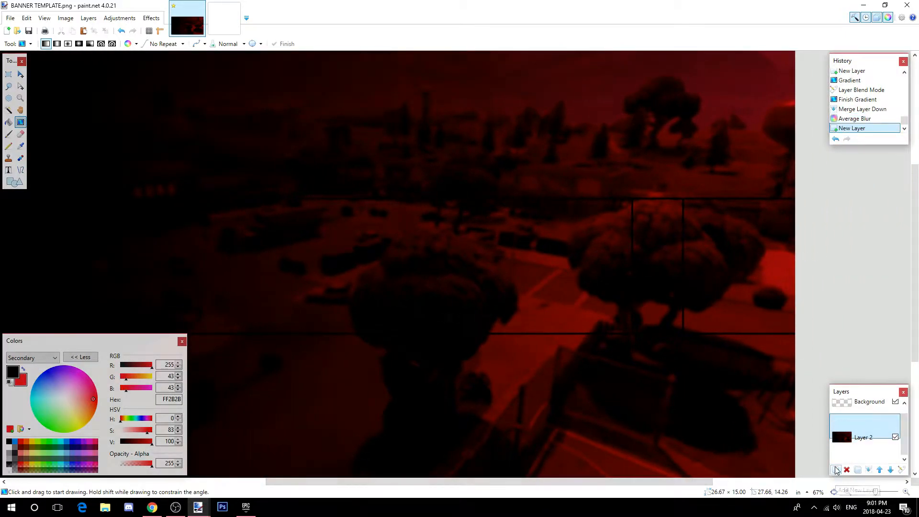
{"action": "left_click", "coordinate": [8, 170]}
{"action": "left_click", "coordinate": [260, 228]}
{"action": "left_click", "coordinate": [881, 495]}
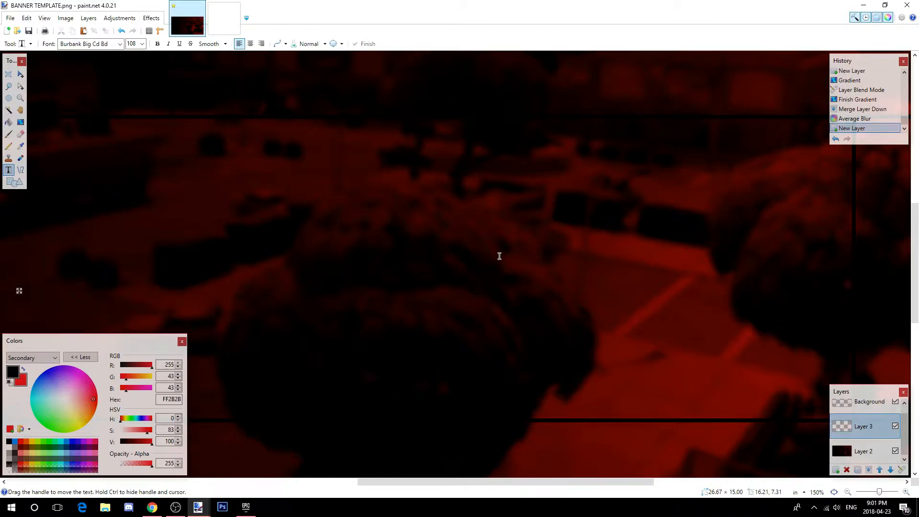
{"action": "left_click_drag", "start_coordinate": [19, 291], "coordinate": [302, 308]}
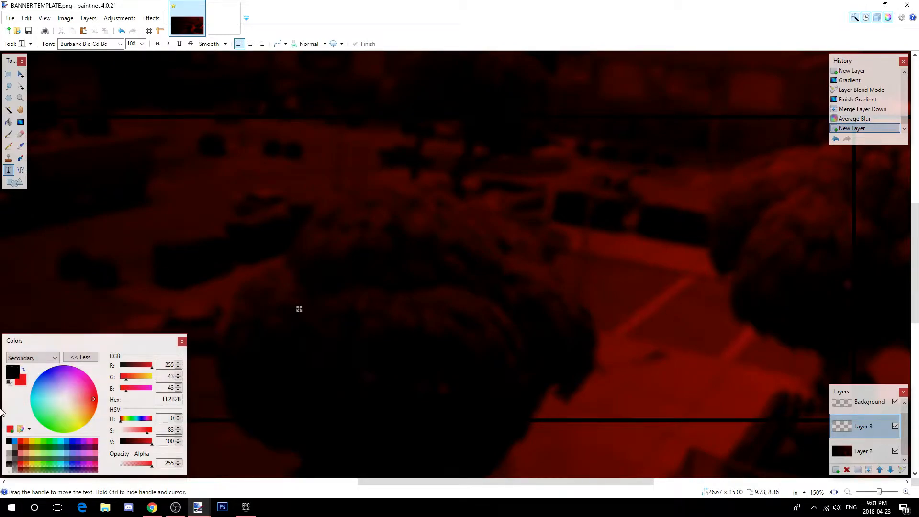
Enter the text NAME with white as the primary color and center it in the banner's middle box.
{"action": "right_click", "coordinate": [9, 450]}
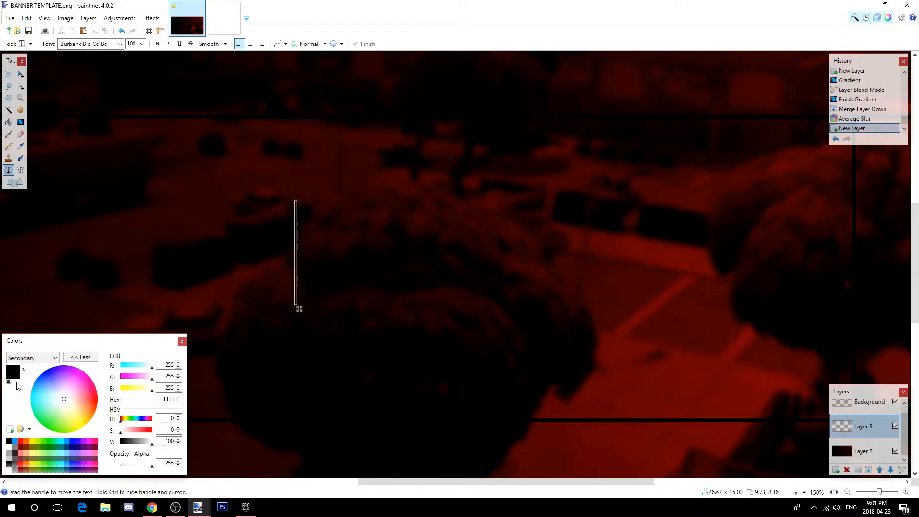
{"action": "left_click", "coordinate": [23, 369]}
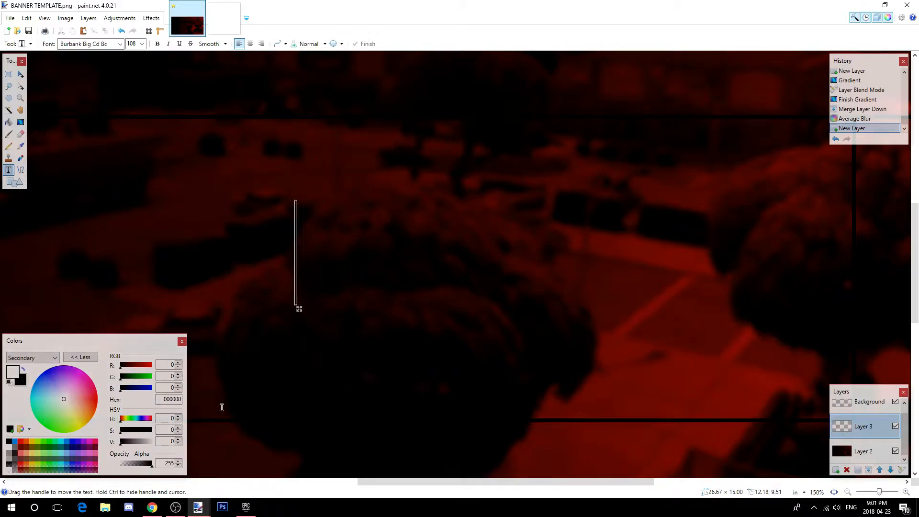
{"action": "type", "text": "NA"}
{"action": "type", "text": "ME"}
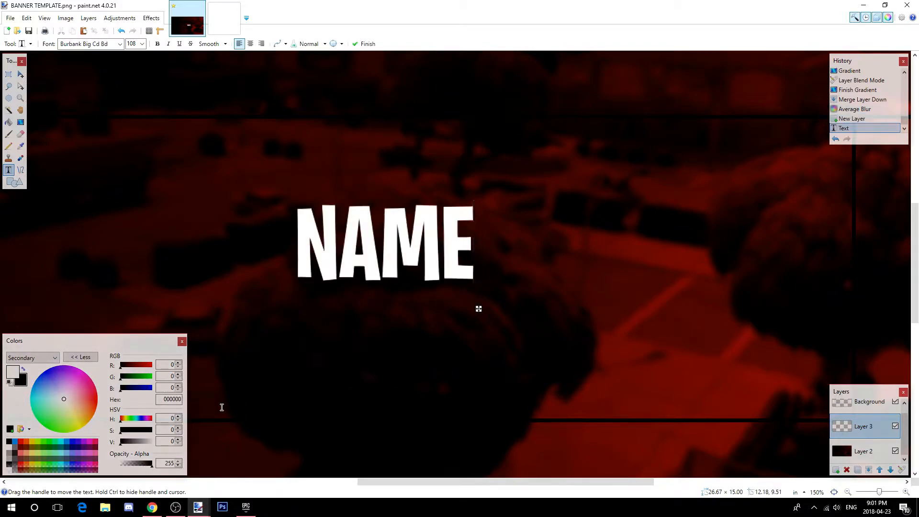
{"action": "left_click_drag", "start_coordinate": [480, 308], "coordinate": [538, 328]}
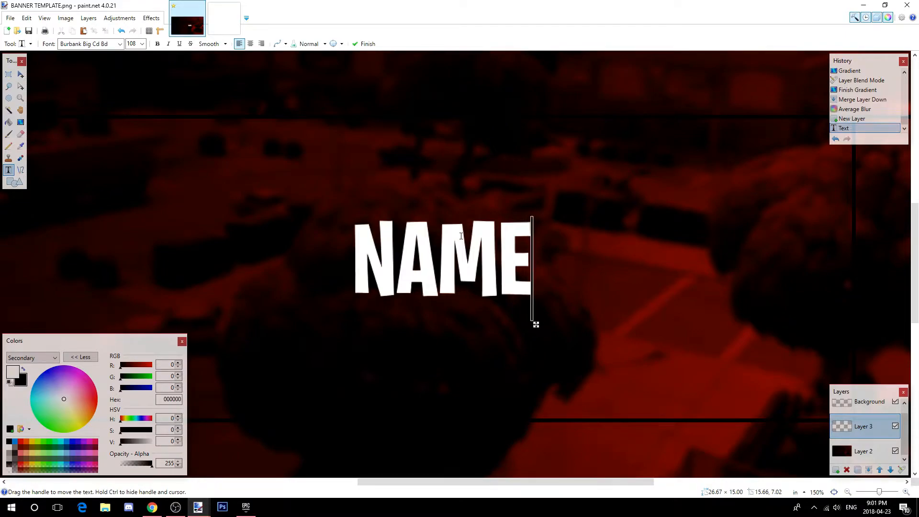
{"action": "mouse_move", "coordinate": [538, 326]}
{"action": "left_mouse_down"}
{"action": "mouse_move", "coordinate": [515, 303]}
{"action": "mouse_move", "coordinate": [530, 325]}
{"action": "left_mouse_up"}
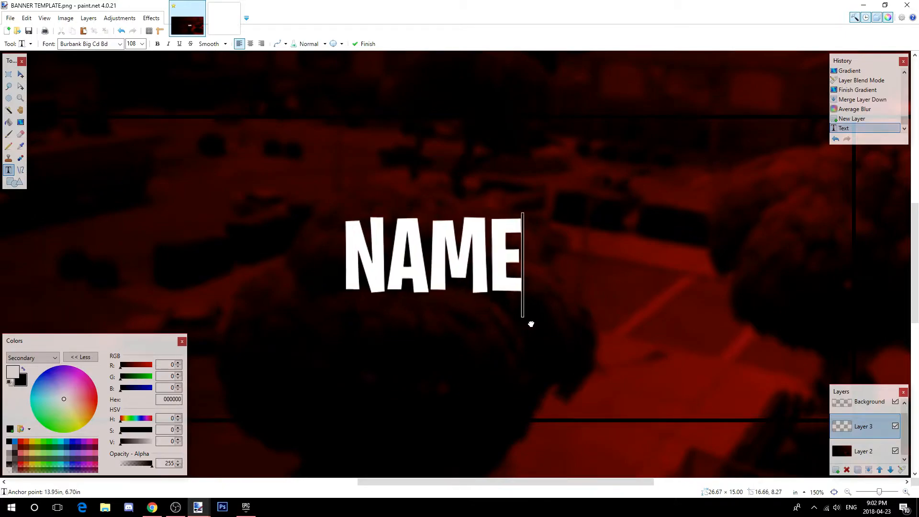
Add a new layer beneath the white NAME text layer and place a text cursor on it with red as the primary color.
{"action": "left_click", "coordinate": [836, 469]}
{"action": "left_click_drag", "start_coordinate": [865, 422], "coordinate": [864, 453]}
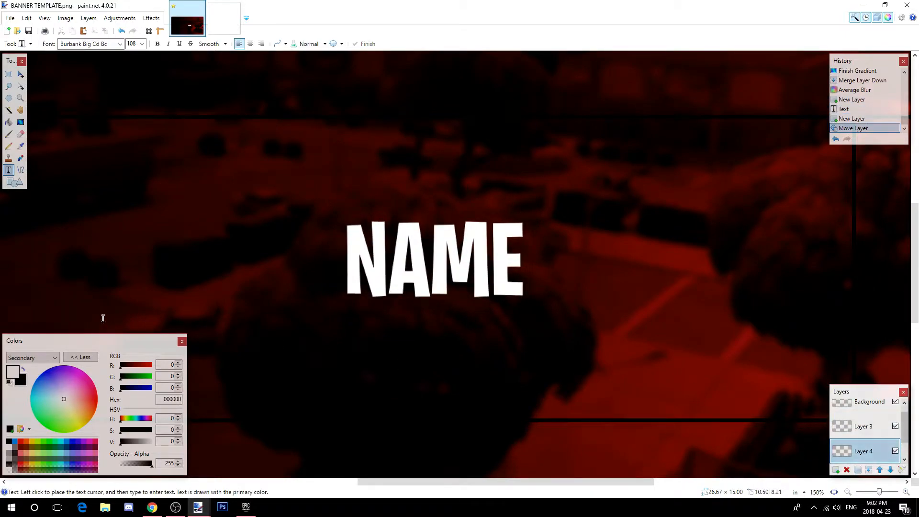
{"action": "right_click", "coordinate": [20, 441]}
{"action": "left_click", "coordinate": [286, 178]}
{"action": "left_click", "coordinate": [23, 370]}
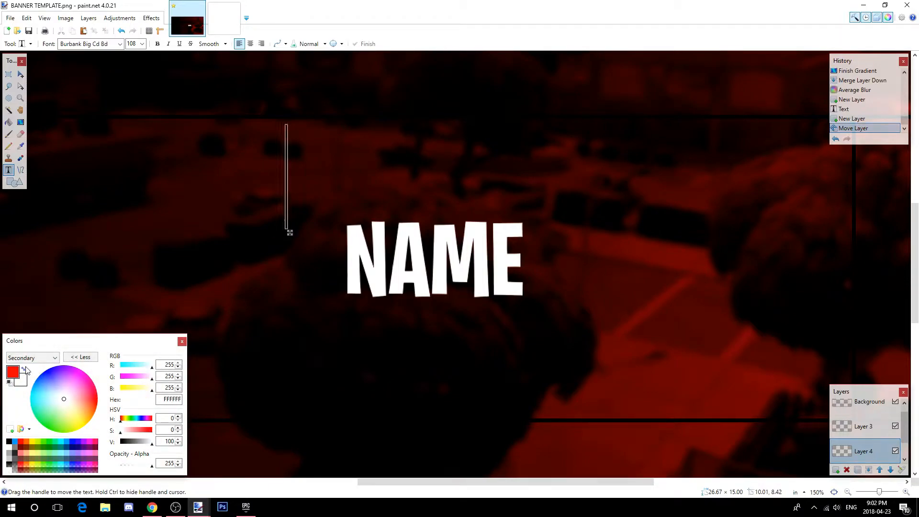
Enter the text NAME in red and position it slightly offset behind the white NAME text as a lower edge.
{"action": "type", "text": "name"}
{"action": "key", "text": "BackSpace"}
{"action": "key", "text": "BackSpace"}
{"action": "key", "text": "BackSpace"}
{"action": "key", "text": "BackSpace"}
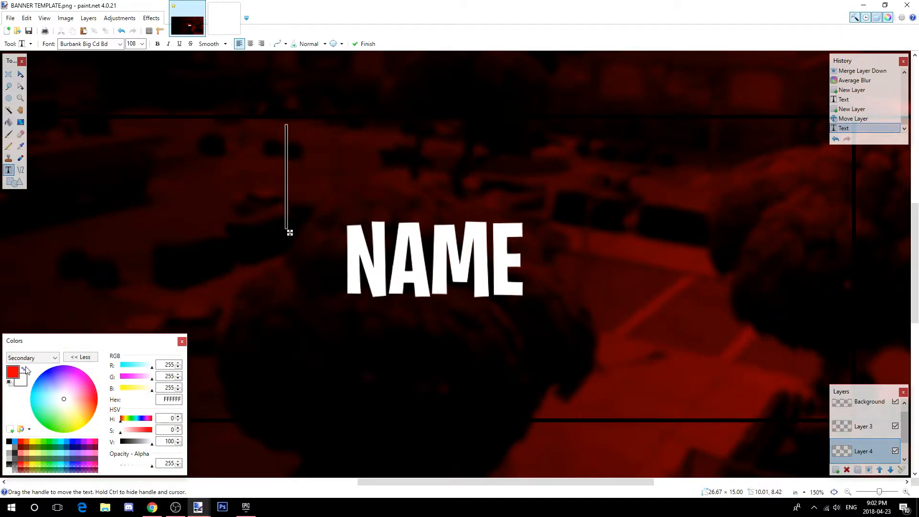
{"action": "type", "text": "NAME"}
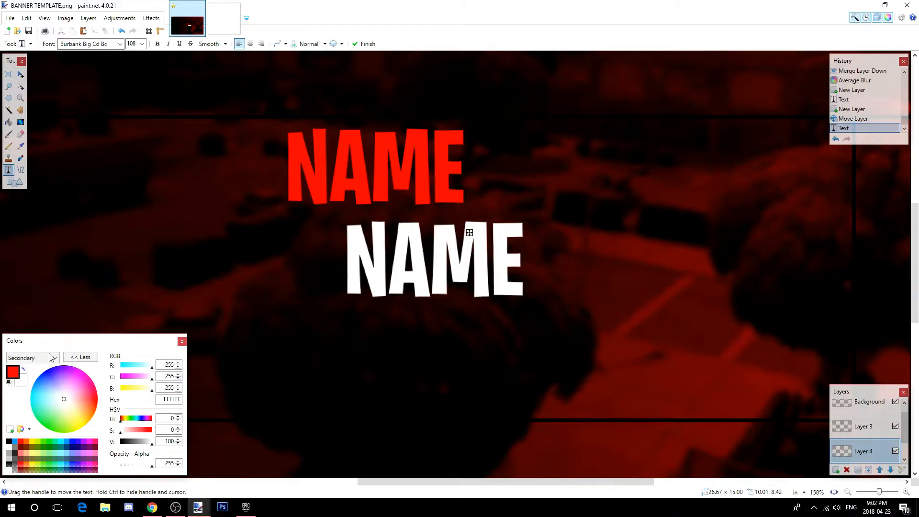
{"action": "left_click_drag", "start_coordinate": [469, 232], "coordinate": [530, 328]}
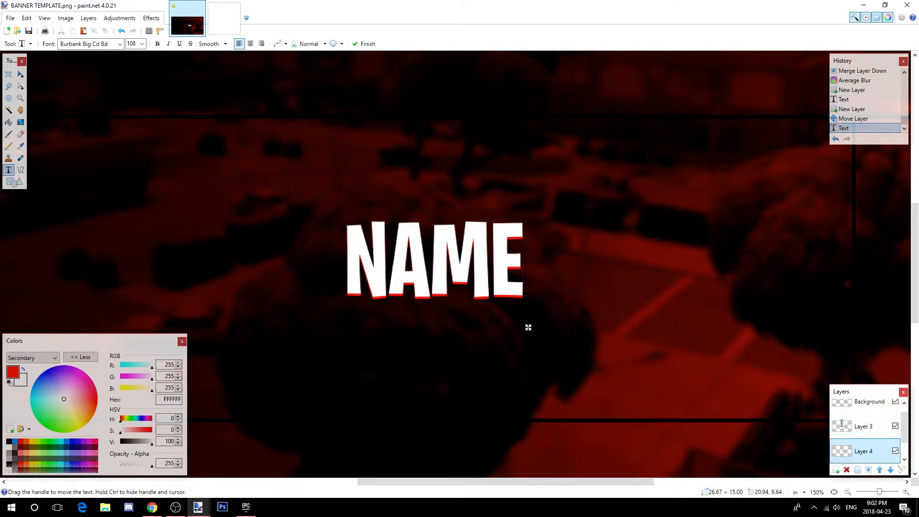
Merge the white and red text layers, and apply a black Drop Shadow with widening radius 1, blur radius 24 and opacity 255.
{"action": "left_click", "coordinate": [868, 472]}
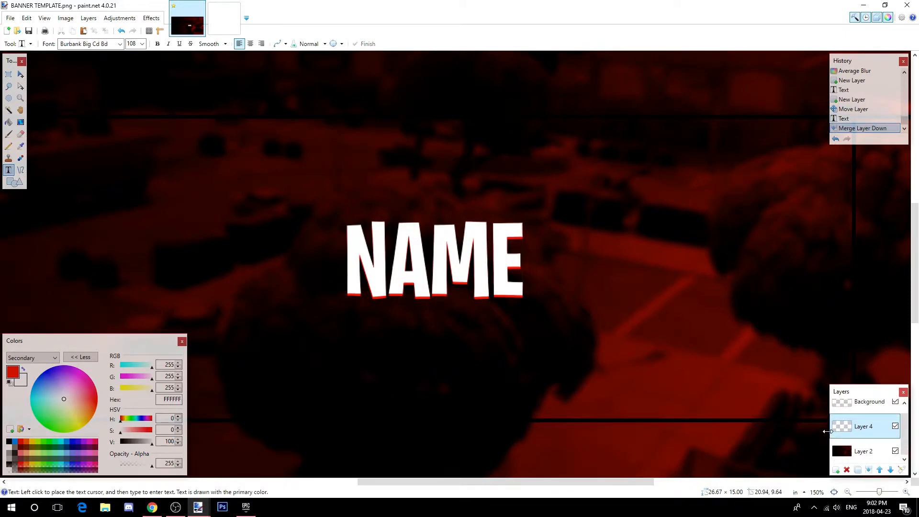
{"action": "left_click", "coordinate": [151, 18]}
{"action": "mouse_move", "coordinate": [185, 114]}
{"action": "left_click", "coordinate": [271, 125]}
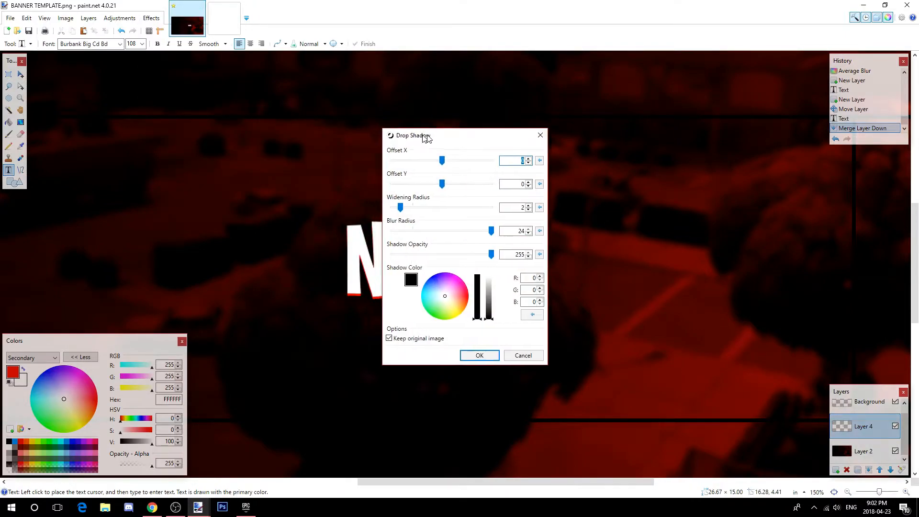
{"action": "left_click_drag", "start_coordinate": [419, 138], "coordinate": [638, 138]}
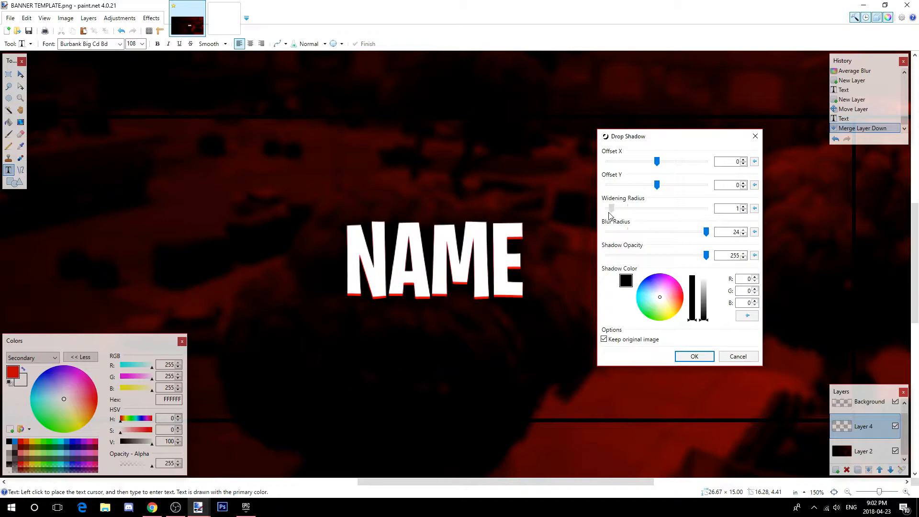
{"action": "left_click", "coordinate": [695, 359]}
Center the merged NAME text both horizontally and vertically on the canvas with Center Both.
{"action": "scroll", "coordinate": [735, 349], "scroll_direction": "down", "scroll_amount": 1}
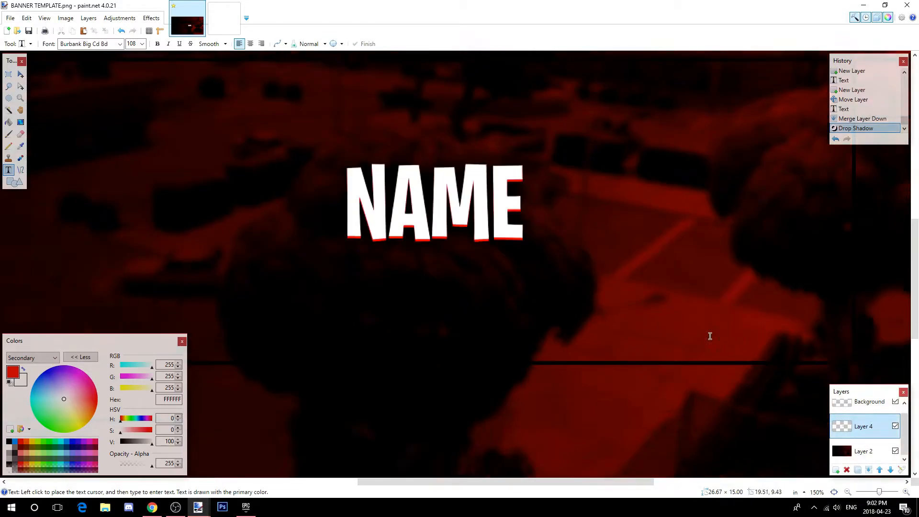
{"action": "scroll", "coordinate": [673, 365], "scroll_direction": "up", "scroll_amount": 2}
{"action": "left_click", "coordinate": [869, 492]}
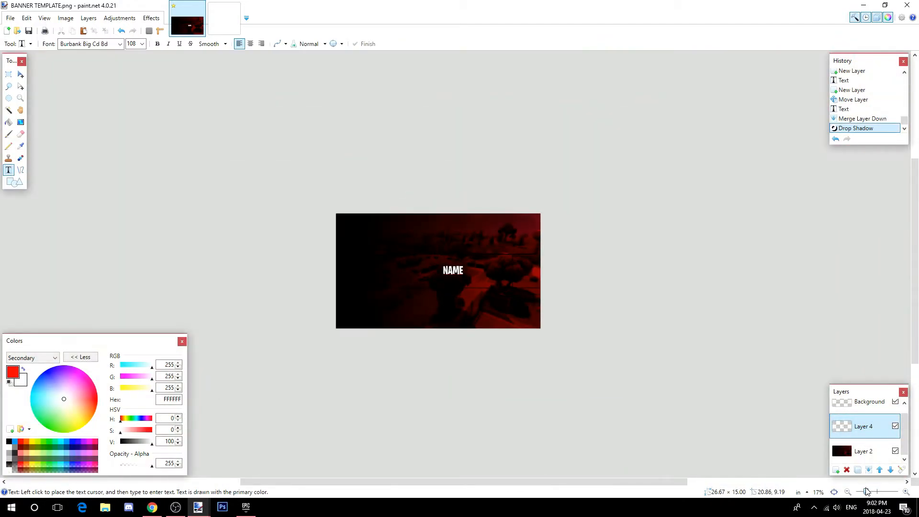
{"action": "left_click_drag", "start_coordinate": [872, 491], "coordinate": [878, 492]}
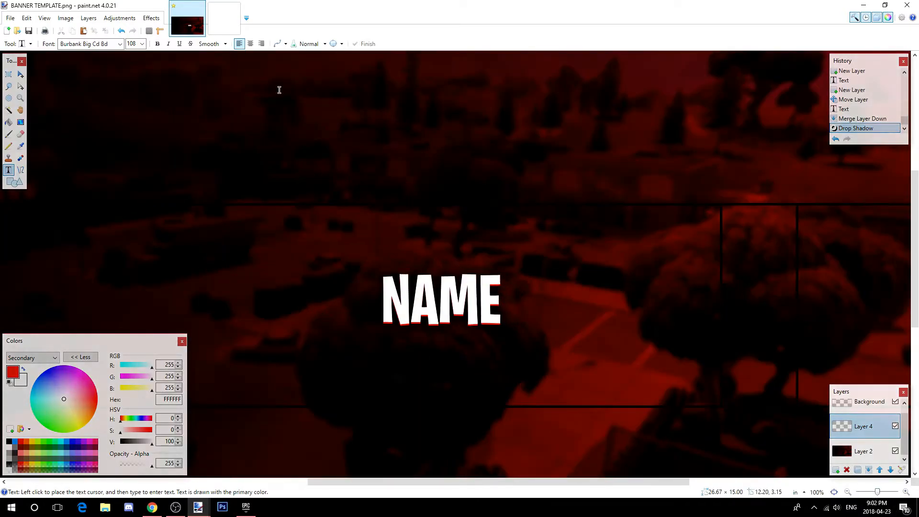
{"action": "left_click", "coordinate": [158, 20]}
{"action": "mouse_move", "coordinate": [196, 126]}
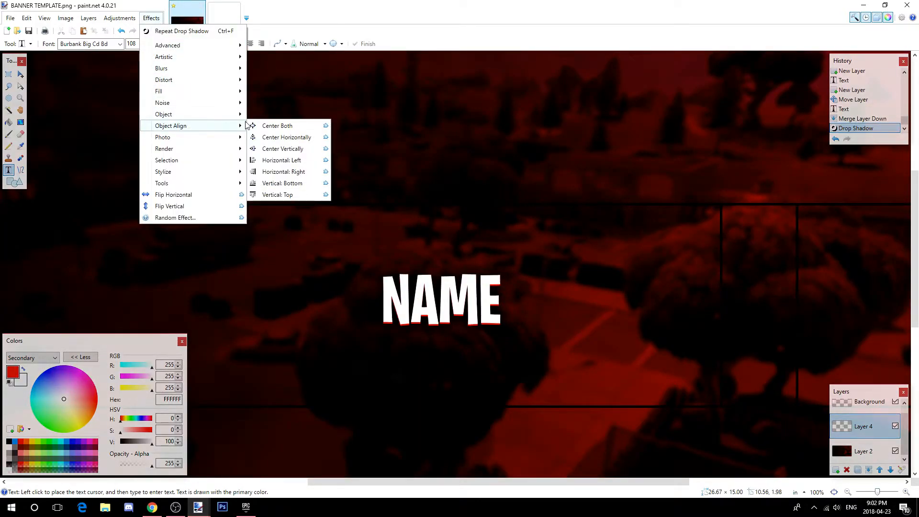
{"action": "left_click", "coordinate": [274, 126]}
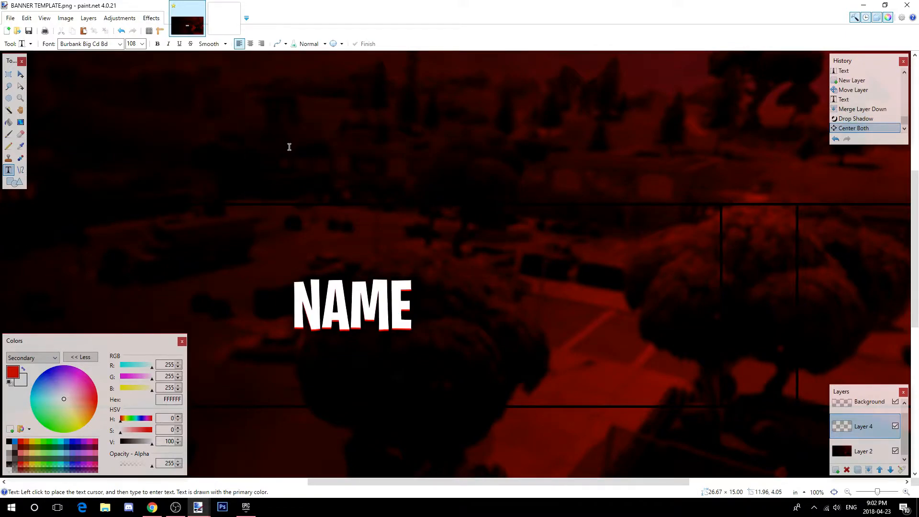
{"action": "left_click", "coordinate": [158, 17]}
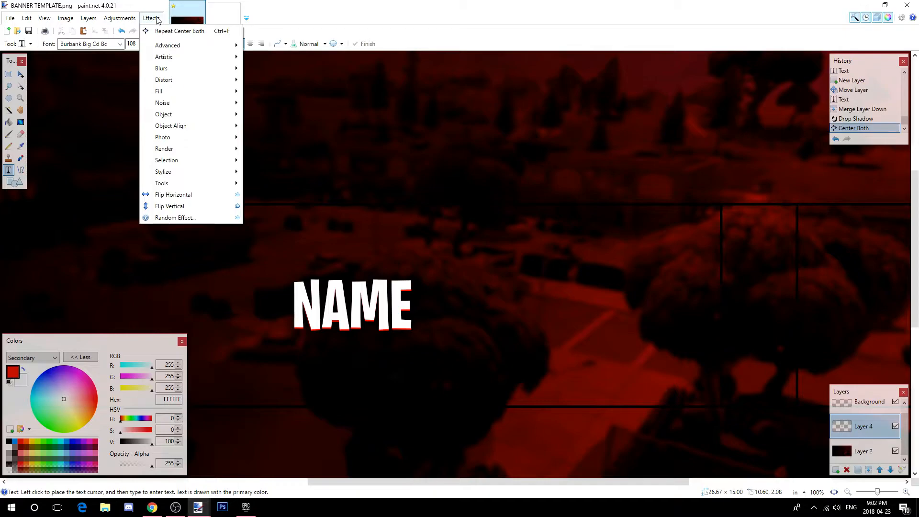
{"action": "left_click", "coordinate": [417, 24]}
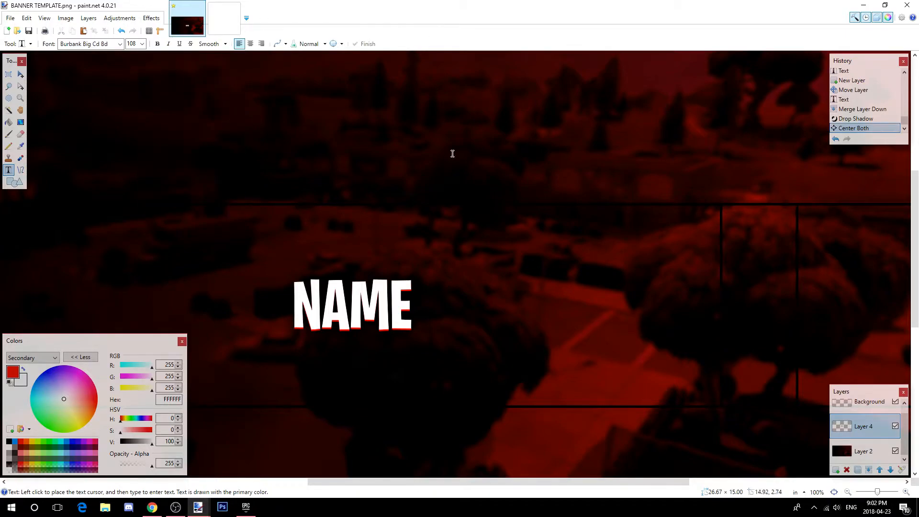
Add a new layer above the NAME text and copy the transparent Red Knight image from the Google Images results in Chrome.
{"action": "left_click_drag", "start_coordinate": [498, 482], "coordinate": [455, 482]}
{"action": "scroll", "coordinate": [486, 423], "scroll_direction": "down", "scroll_amount": 1}
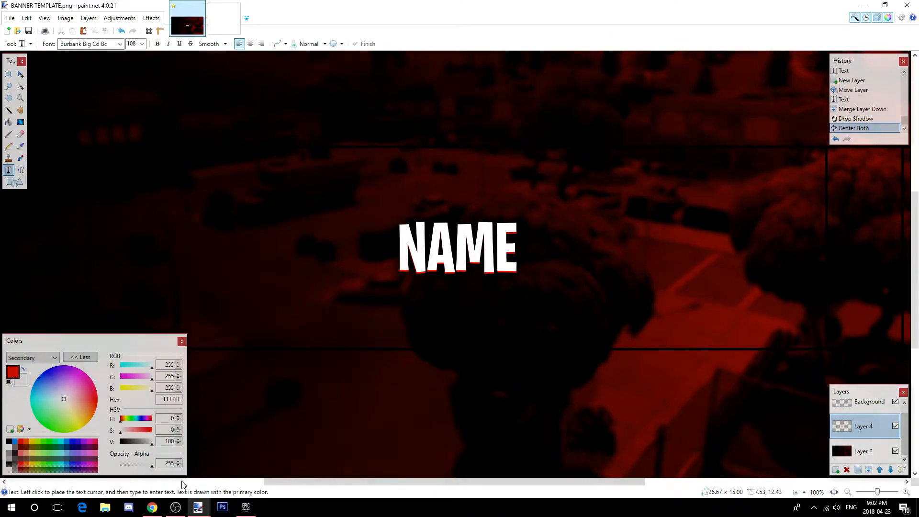
{"action": "left_click", "coordinate": [836, 470]}
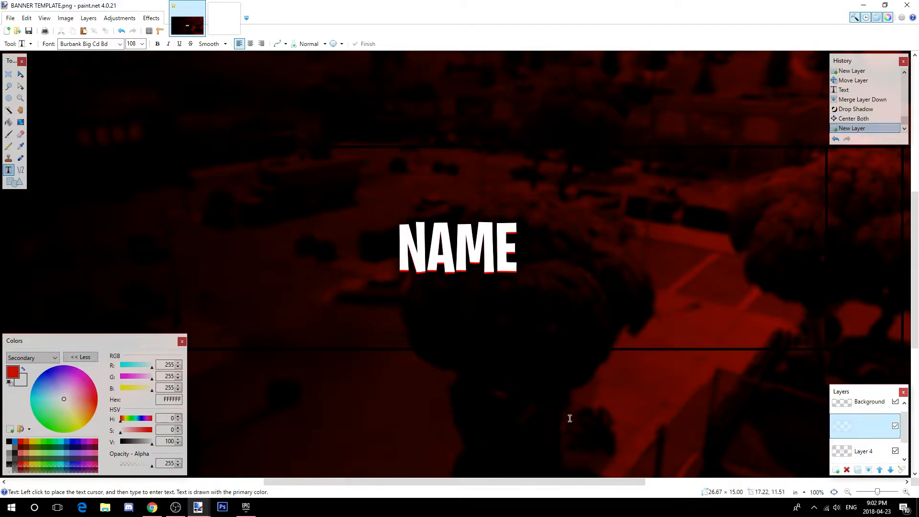
{"action": "mouse_move", "coordinate": [167, 514]}
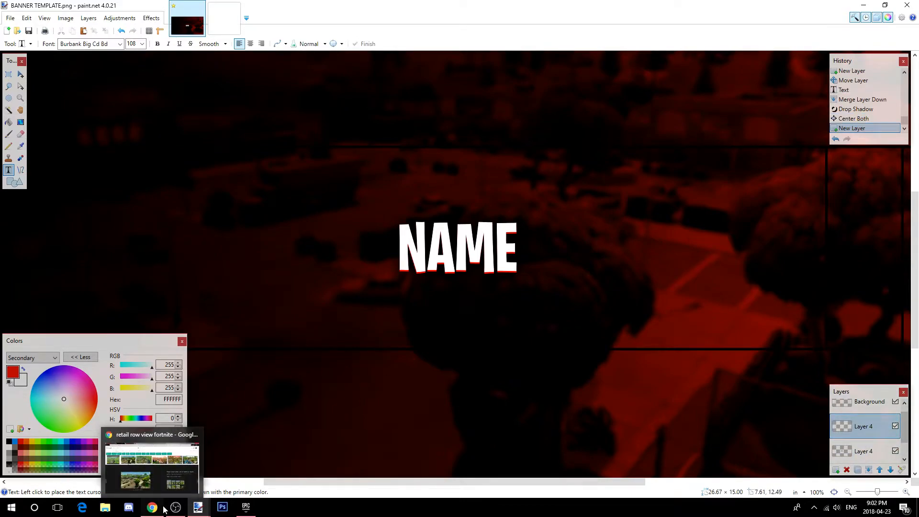
{"action": "left_click", "coordinate": [164, 509]}
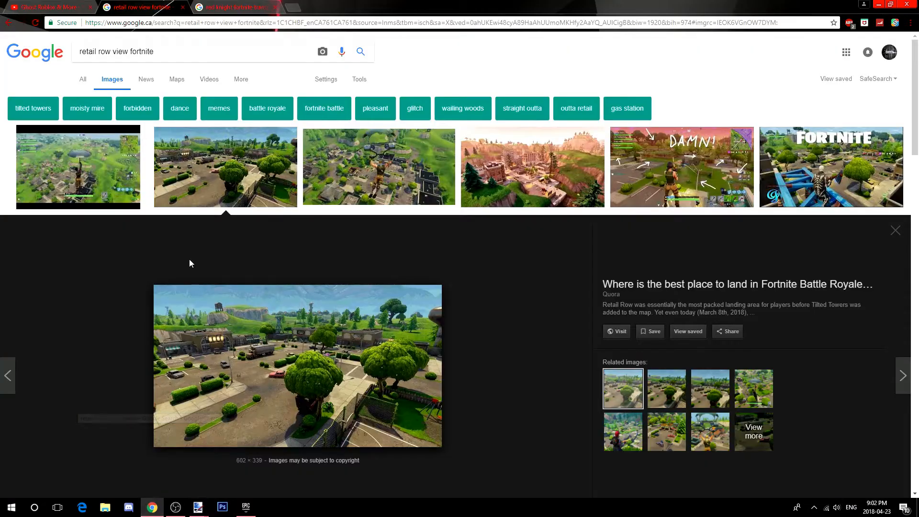
{"action": "left_click", "coordinate": [222, 6]}
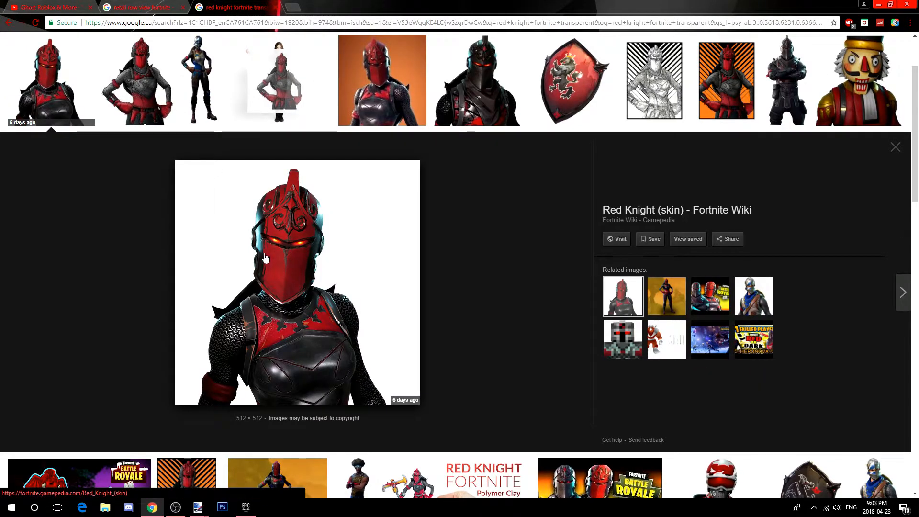
{"action": "right_click", "coordinate": [297, 245]}
{"action": "left_click", "coordinate": [346, 345]}
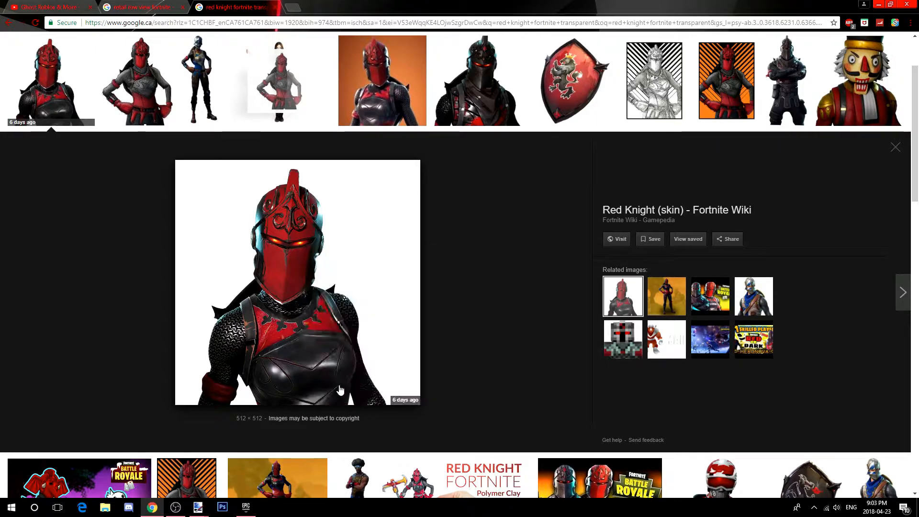
Switch back to paint.net, paste the Red Knight onto the new layer and shrink it to about 4.10 × 4.10 in over the middle box.
{"action": "left_click", "coordinate": [195, 463]}
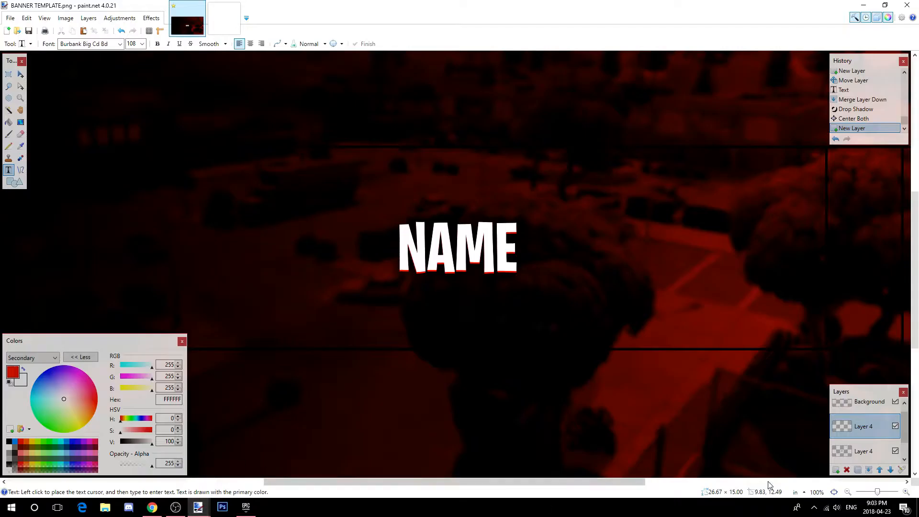
{"action": "left_click", "coordinate": [84, 31]}
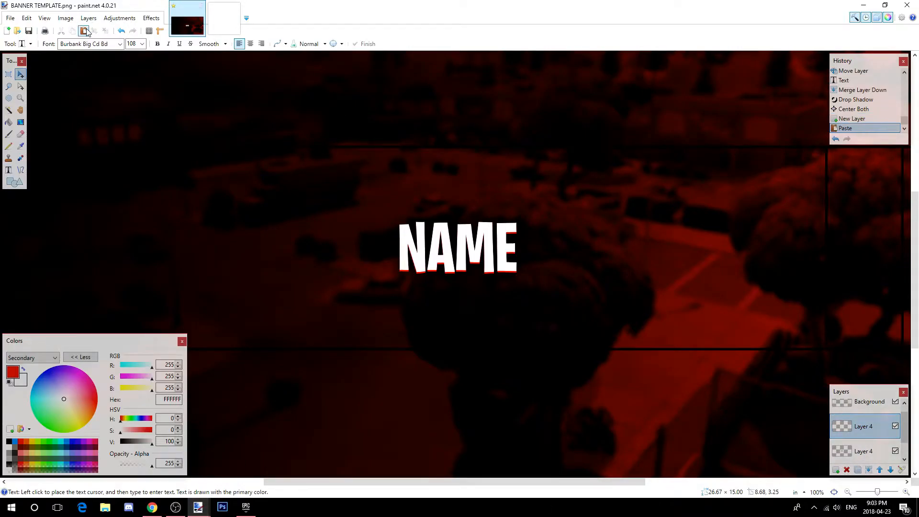
{"action": "left_click_drag", "start_coordinate": [149, 145], "coordinate": [487, 200]}
{"action": "left_click_drag", "start_coordinate": [591, 108], "coordinate": [534, 161]}
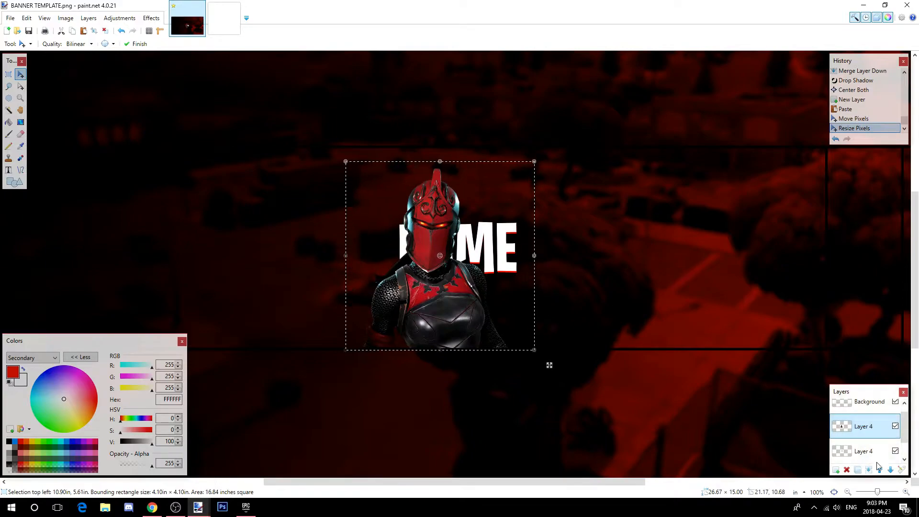
Move the Red Knight layer beneath the NAME text layer, and shift the character behind the letters and deselect it.
{"action": "left_click_drag", "start_coordinate": [864, 433], "coordinate": [864, 451]}
{"action": "left_click_drag", "start_coordinate": [464, 303], "coordinate": [474, 298]}
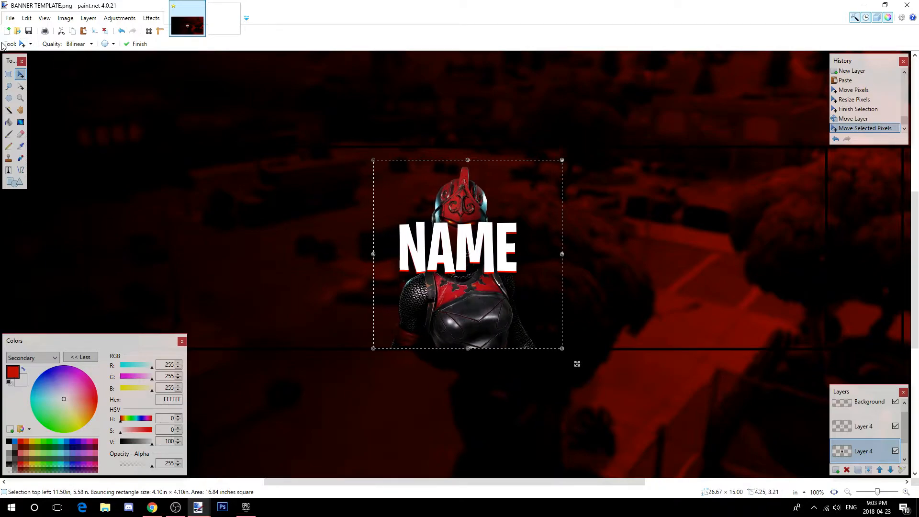
{"action": "left_click", "coordinate": [8, 74]}
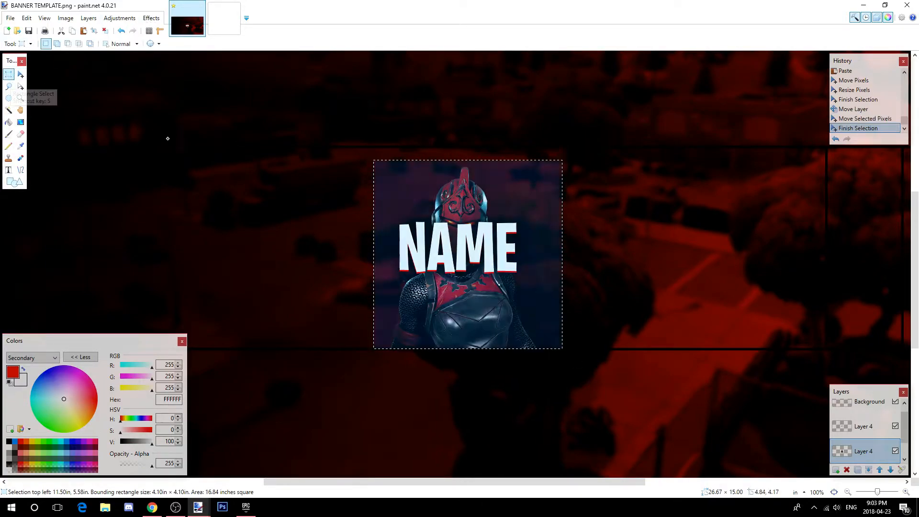
{"action": "left_click_drag", "start_coordinate": [162, 136], "coordinate": [217, 154]}
{"action": "left_click", "coordinate": [178, 105]}
Align the Red Knight to the center of the canvas in both directions with Center Both.
{"action": "left_click", "coordinate": [152, 18]}
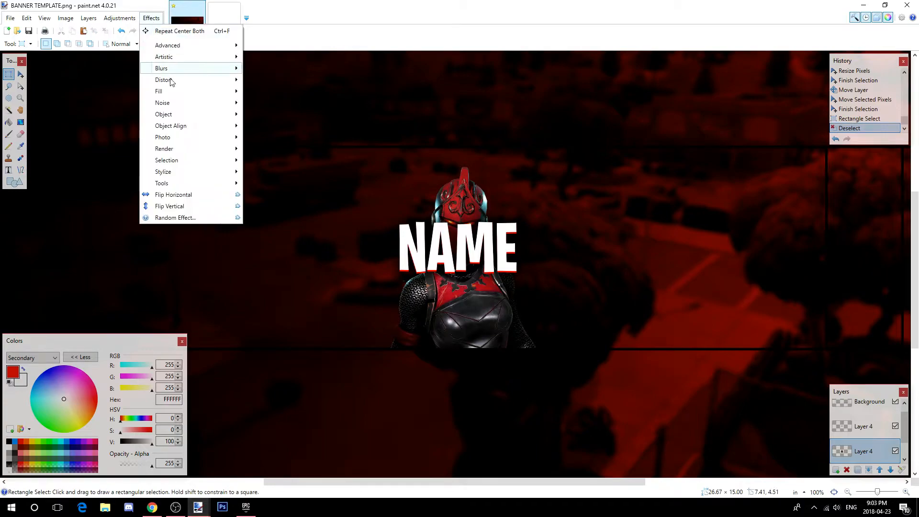
{"action": "mouse_move", "coordinate": [187, 125]}
{"action": "left_click", "coordinate": [271, 125]}
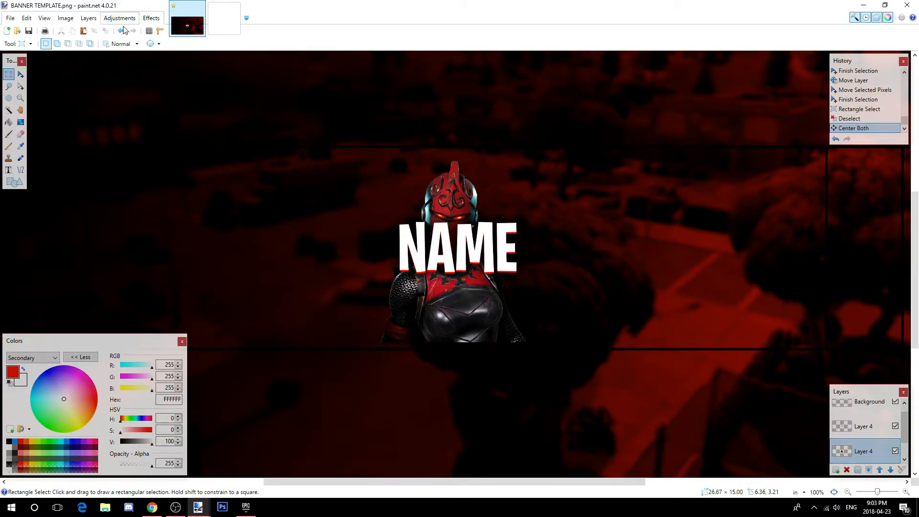
Shift the Red Knight down slightly so its cut-off lower edge meets the middle box's bottom line, and clear the selection.
{"action": "left_click", "coordinate": [21, 75]}
{"action": "key", "text": "ctrl+a"}
{"action": "left_click_drag", "start_coordinate": [468, 292], "coordinate": [467, 299]}
{"action": "key", "text": "s"}
{"action": "left_click_drag", "start_coordinate": [121, 98], "coordinate": [124, 99]}
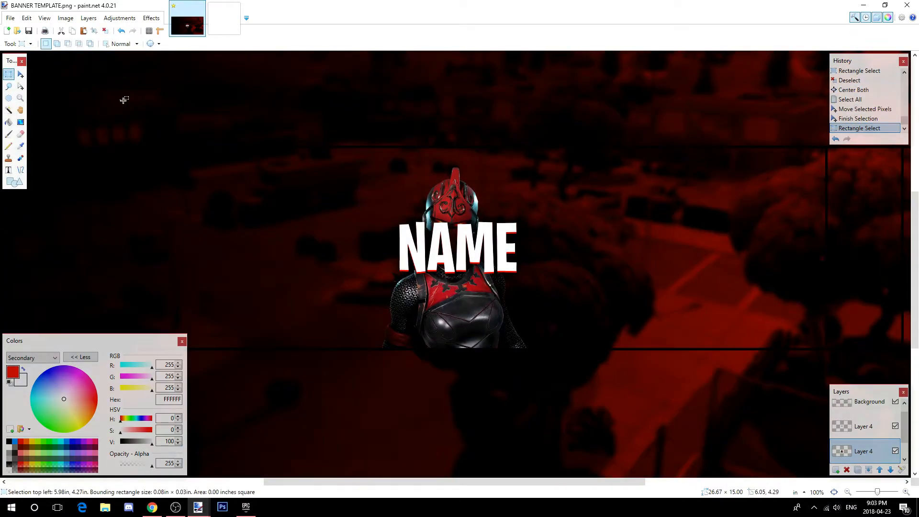
{"action": "left_click", "coordinate": [152, 18]}
{"action": "left_click", "coordinate": [100, 73]}
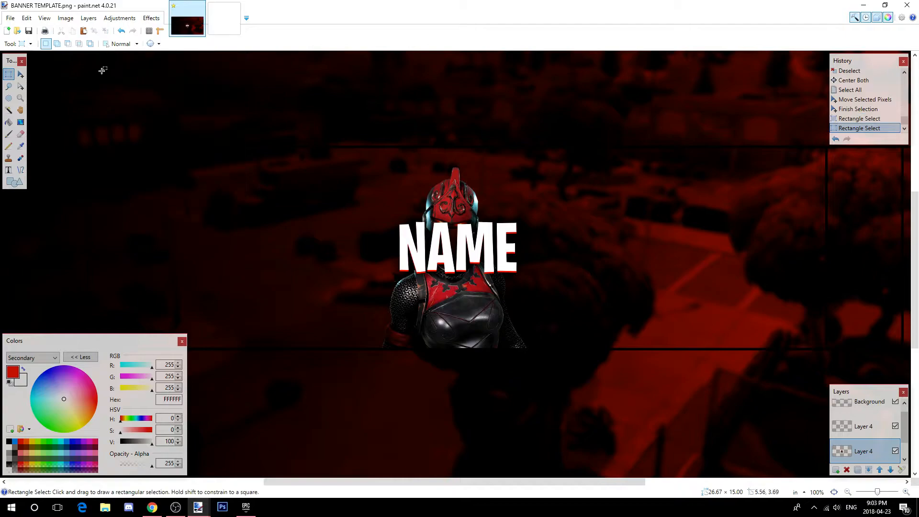
Center the Red Knight horizontally on the canvas with Center Horizontally.
{"action": "left_click", "coordinate": [150, 19]}
{"action": "mouse_move", "coordinate": [175, 117]}
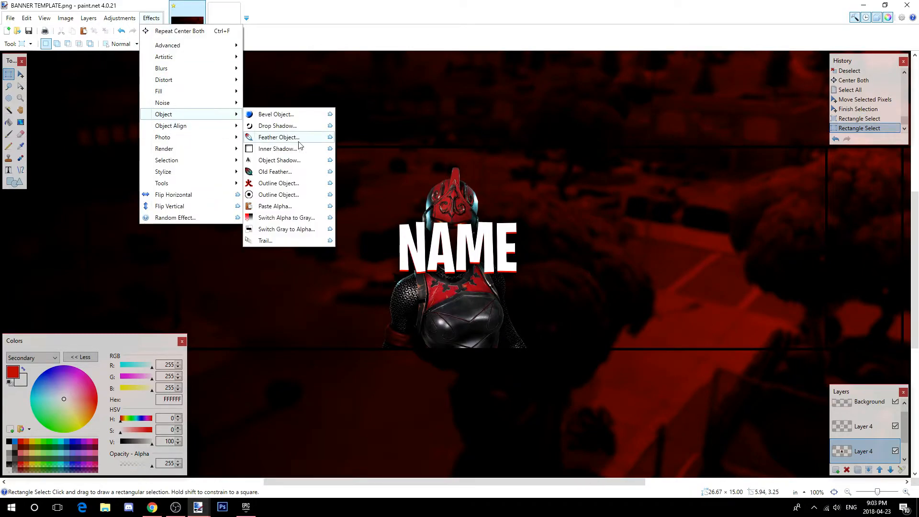
{"action": "mouse_move", "coordinate": [216, 126]}
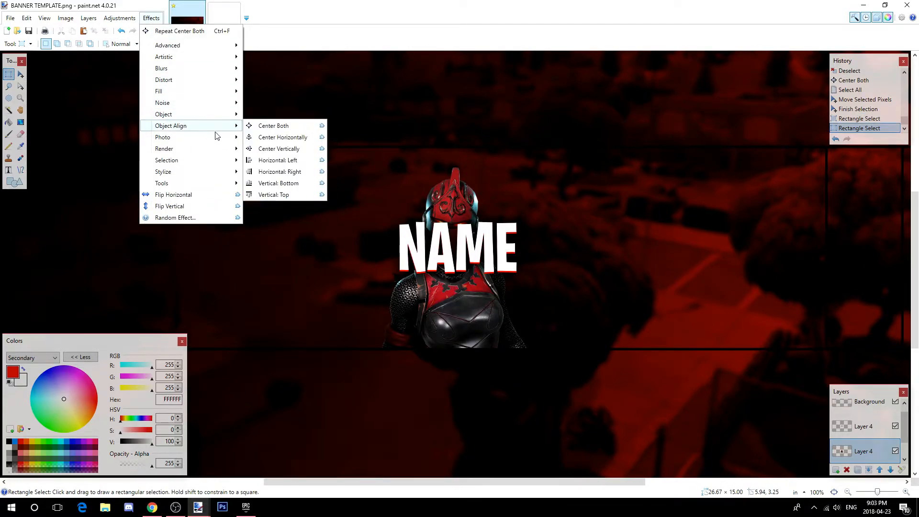
{"action": "left_click", "coordinate": [252, 138]}
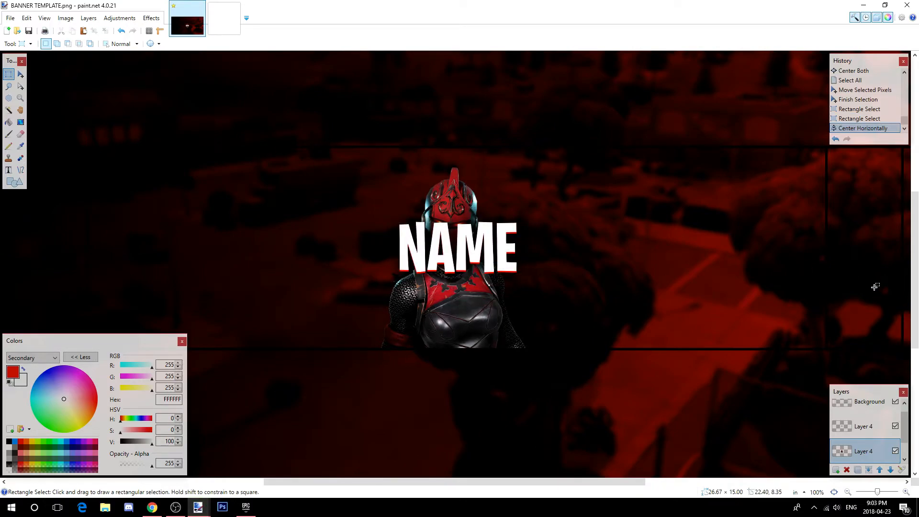
Apply a black Drop Shadow to the Red Knight with zero offset, widening radius 1, blur radius 24 and shadow opacity 255.
{"action": "left_click", "coordinate": [160, 18]}
{"action": "mouse_move", "coordinate": [188, 117]}
{"action": "left_click", "coordinate": [289, 123]}
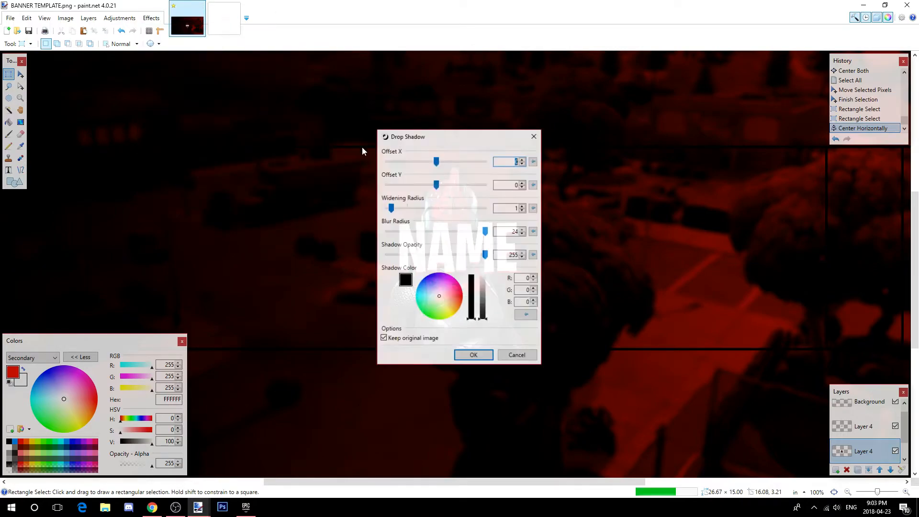
{"action": "left_click_drag", "start_coordinate": [435, 136], "coordinate": [610, 151]}
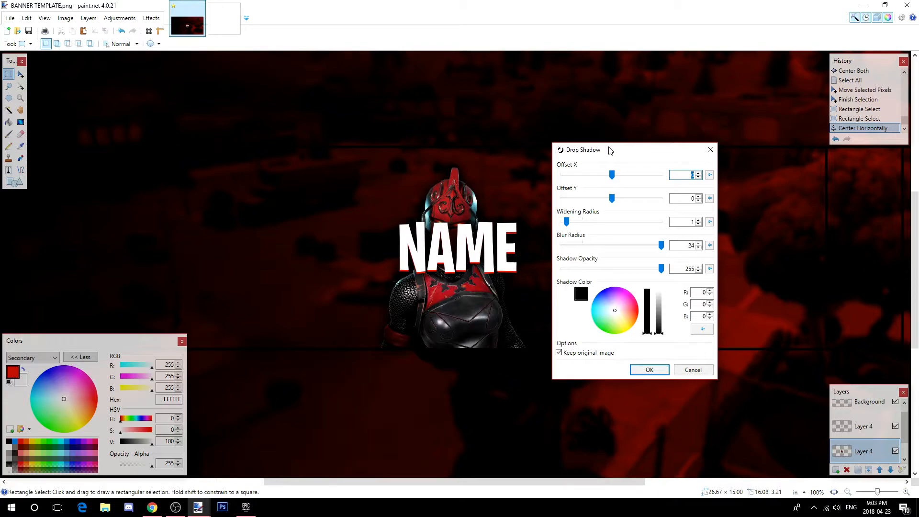
{"action": "left_click", "coordinate": [641, 374]}
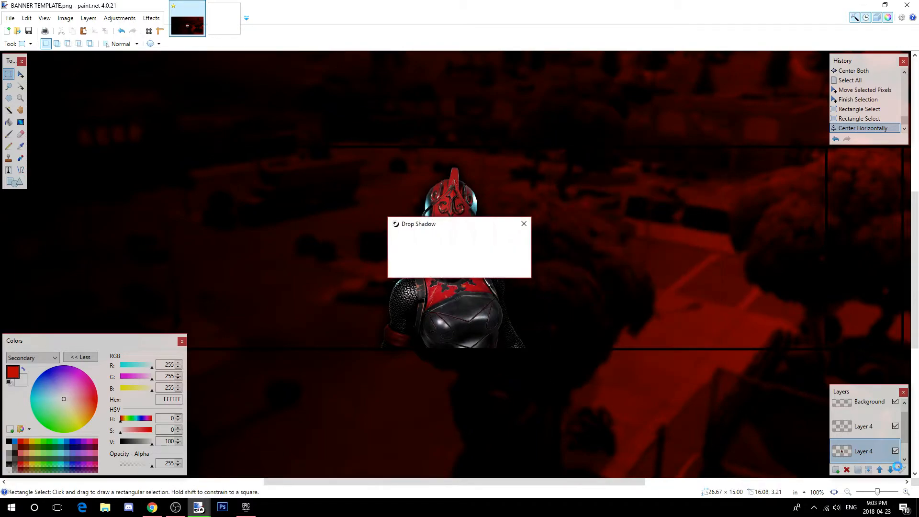
{"action": "scroll", "coordinate": [720, 369], "scroll_direction": "down", "scroll_amount": 2}
{"action": "scroll", "coordinate": [719, 369], "scroll_direction": "up", "scroll_amount": 2}
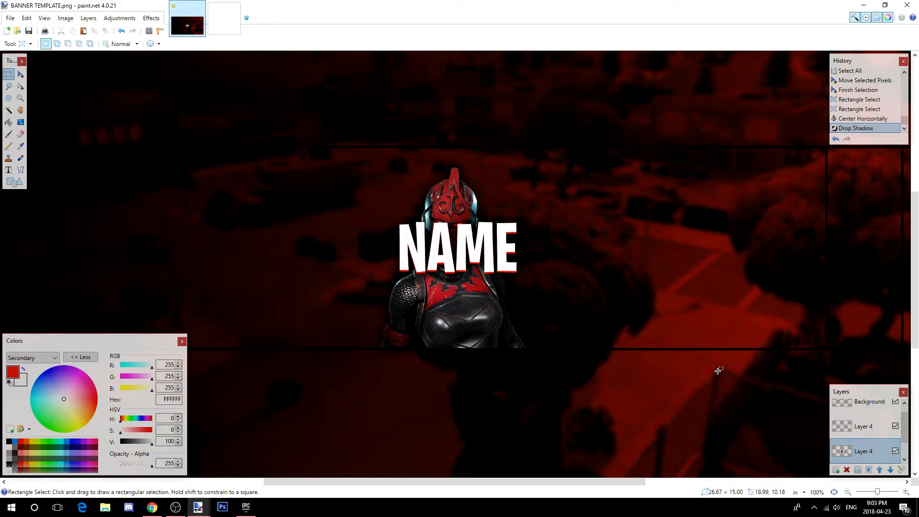
{"action": "left_click_drag", "start_coordinate": [544, 476], "coordinate": [514, 473]}
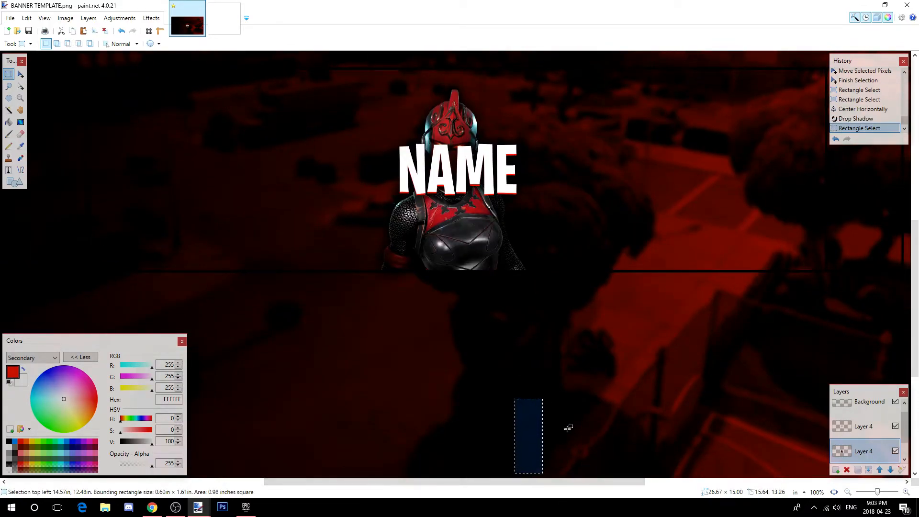
{"action": "left_click", "coordinate": [578, 409]}
{"action": "scroll", "coordinate": [583, 414], "scroll_direction": "up", "scroll_amount": 1}
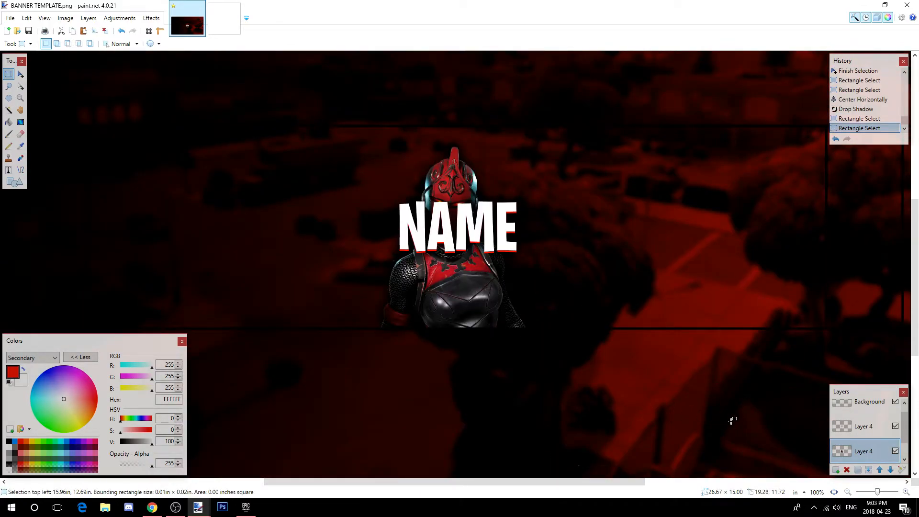
{"action": "left_click", "coordinate": [649, 440]}
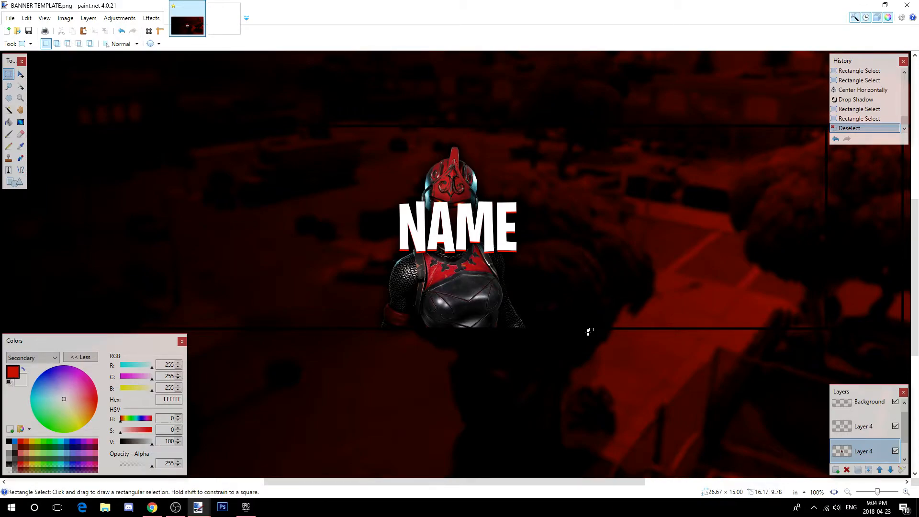
{"action": "scroll", "coordinate": [598, 326], "scroll_direction": "up", "scroll_amount": 1}
{"action": "scroll", "coordinate": [609, 316], "scroll_direction": "up", "scroll_amount": 1}
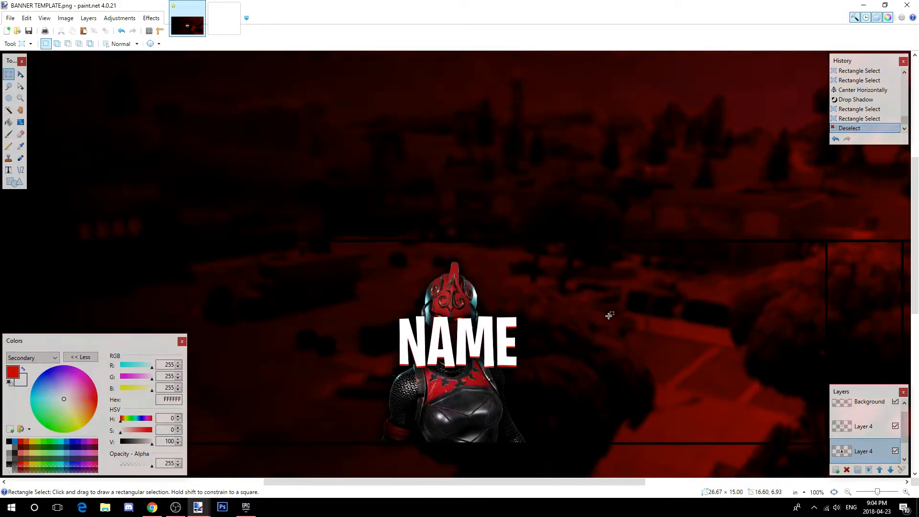
{"action": "scroll", "coordinate": [814, 422], "scroll_direction": "down", "scroll_amount": 1}
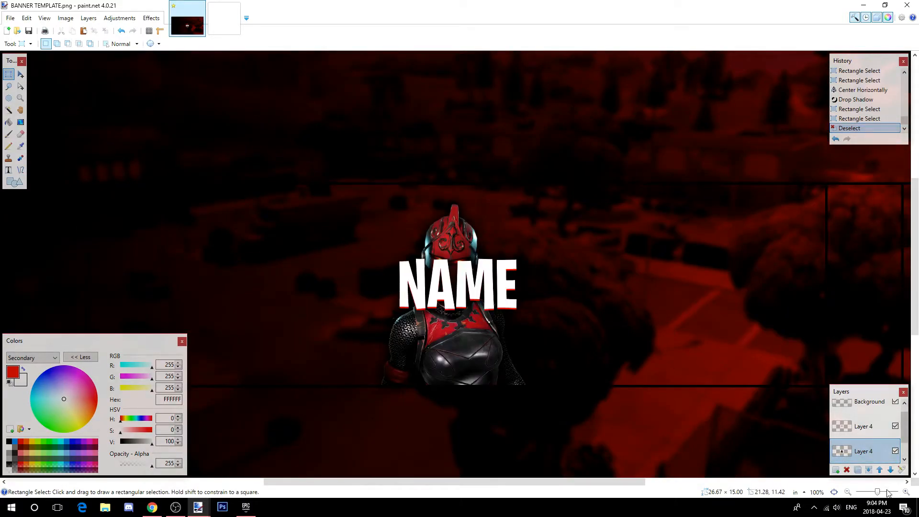
{"action": "left_click_drag", "start_coordinate": [878, 492], "coordinate": [878, 492]}
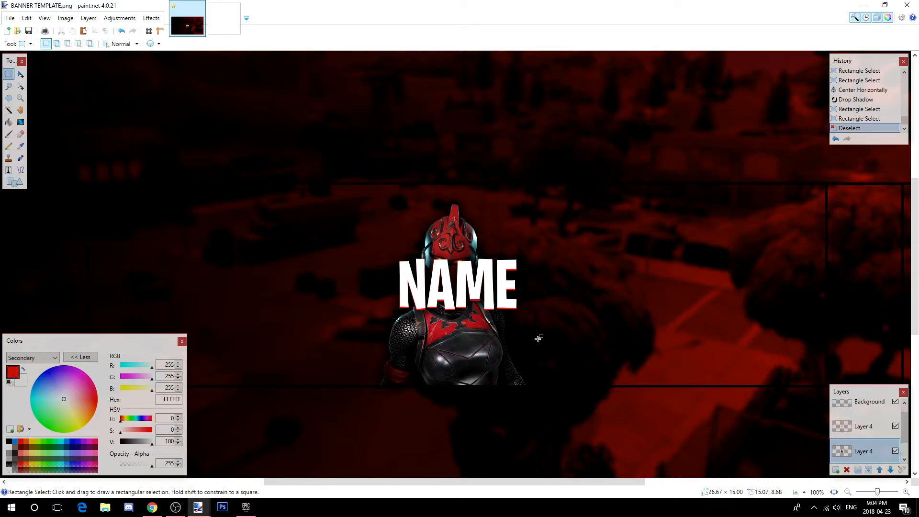
Add a new layer above the Red Knight, and search Google Images in Chrome for "twitter logo png".
{"action": "left_click", "coordinate": [836, 470]}
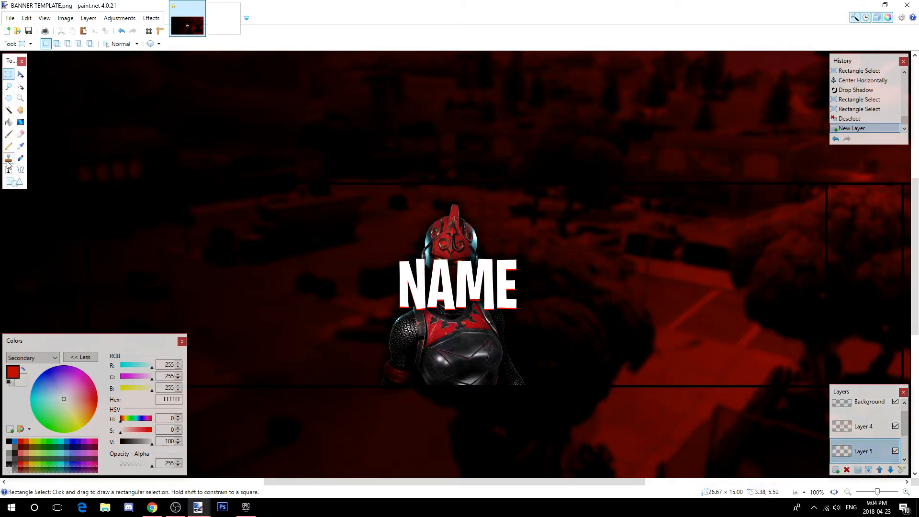
{"action": "left_click", "coordinate": [152, 508]}
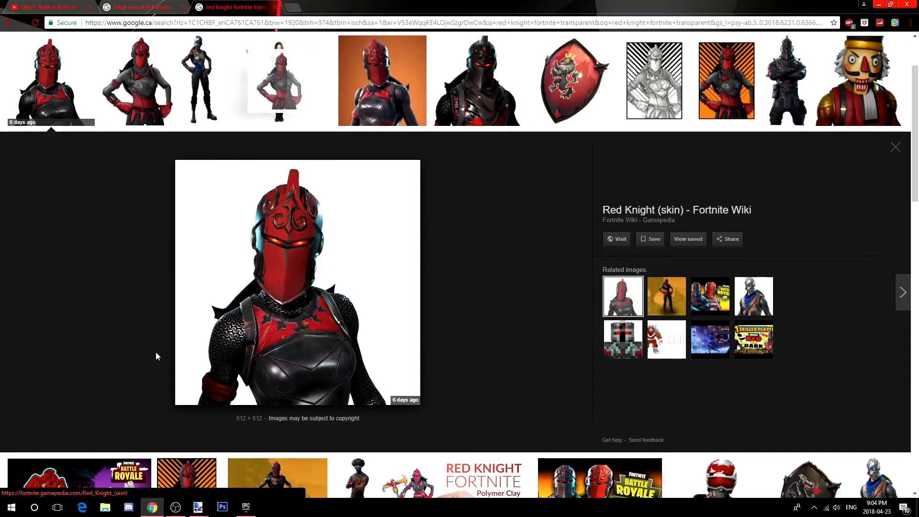
{"action": "left_click", "coordinate": [293, 8]}
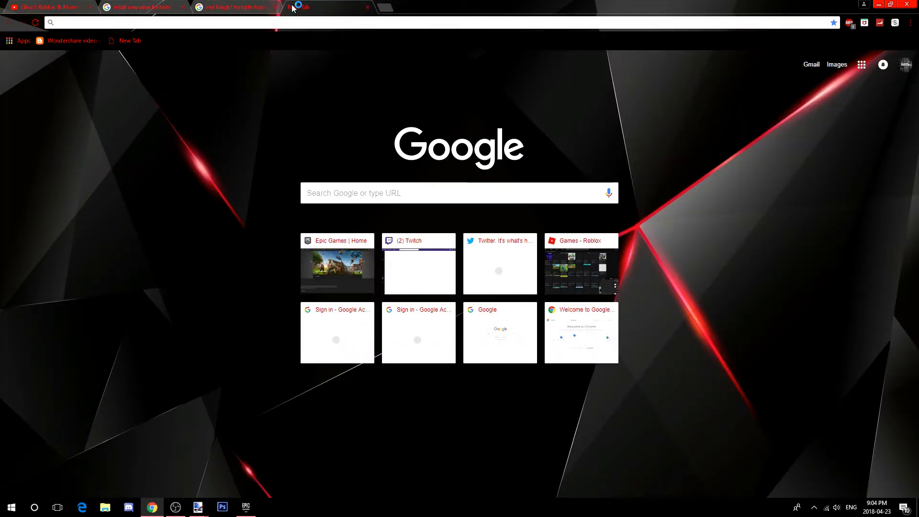
{"action": "type", "text": "tw"}
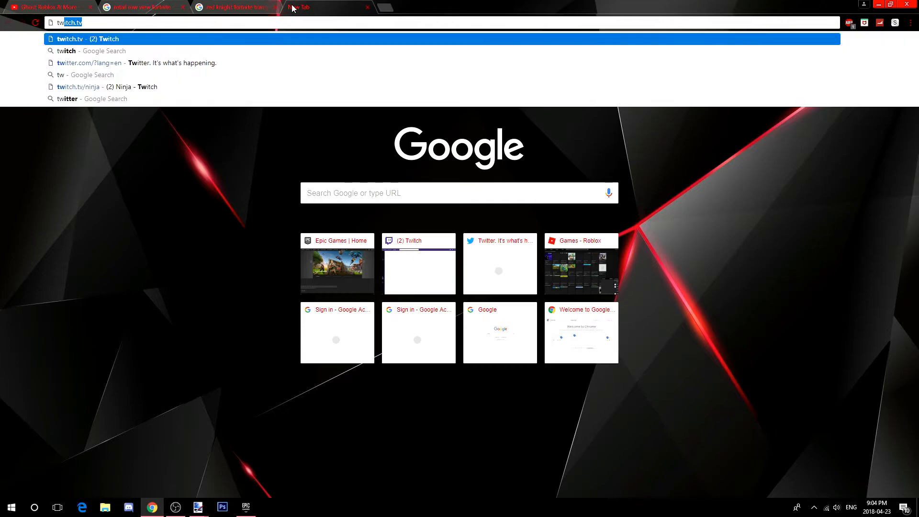
{"action": "type", "text": "itter logo"}
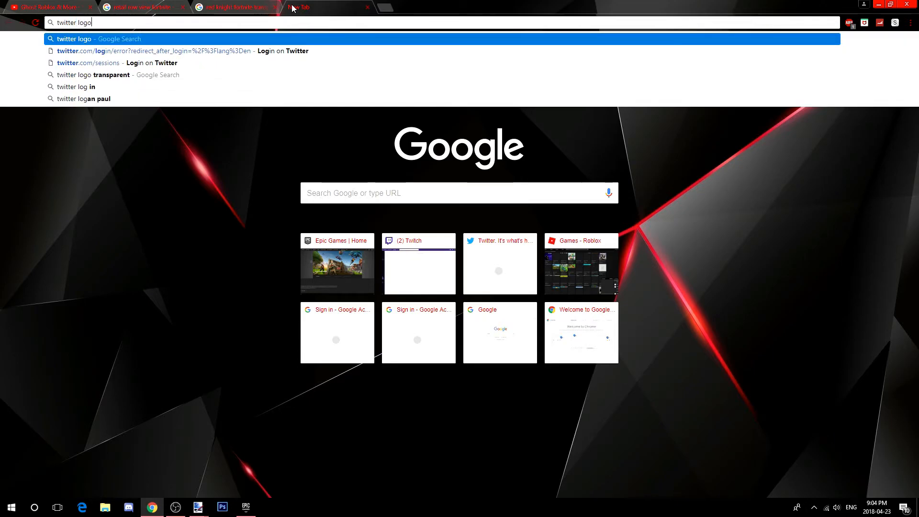
{"action": "left_click", "coordinate": [173, 52]}
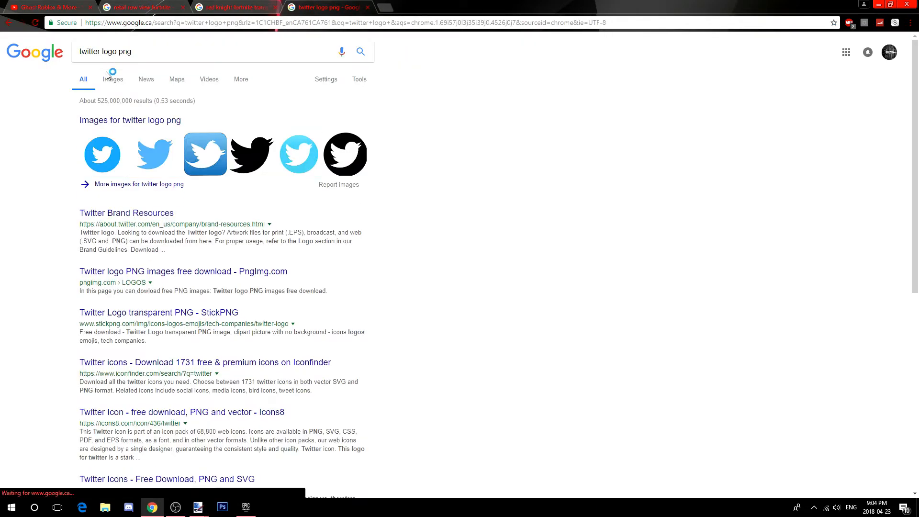
{"action": "left_click", "coordinate": [112, 80]}
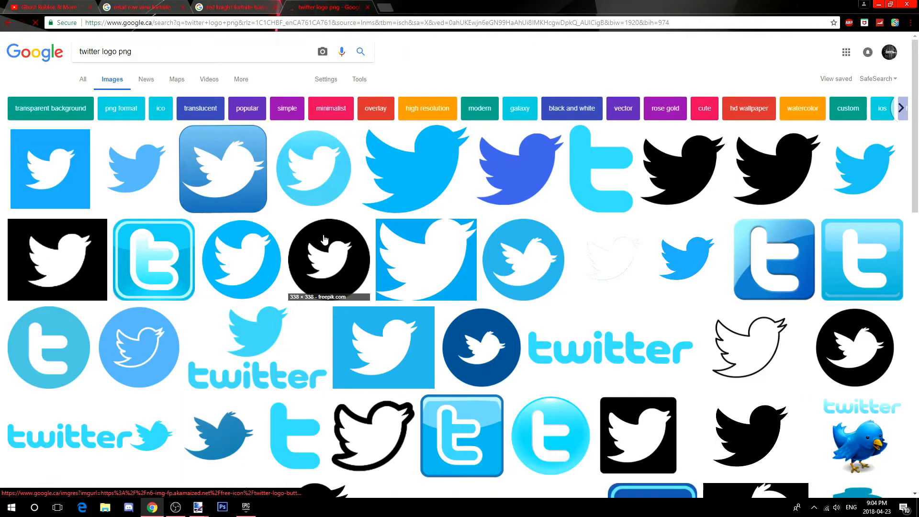
Open the light-blue Twitter bird image from StickPNG and copy it to the clipboard.
{"action": "left_click", "coordinate": [143, 166]}
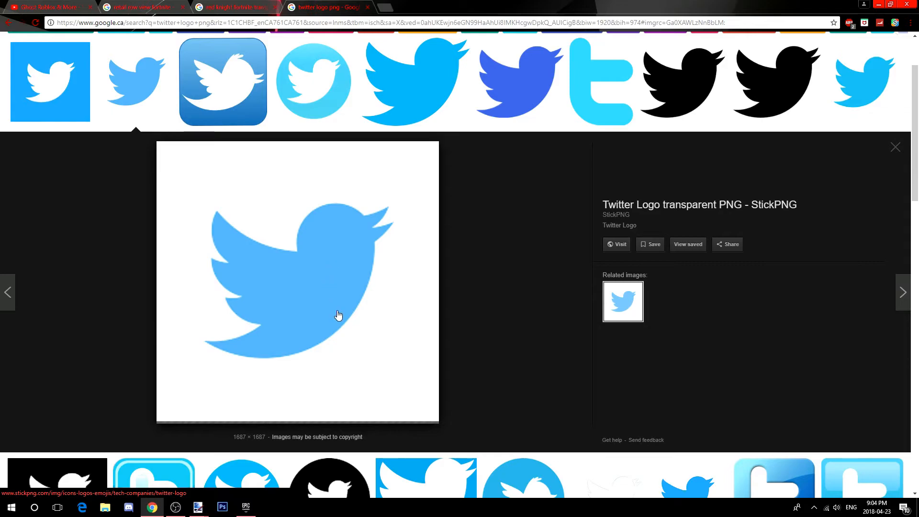
{"action": "right_click", "coordinate": [333, 337]}
{"action": "left_click", "coordinate": [364, 426]}
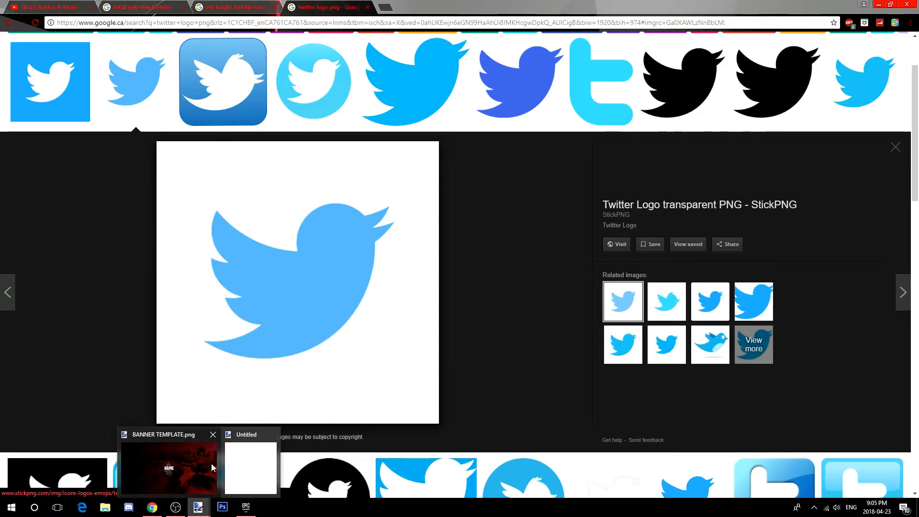
Switch back to BANNER TEMPLATE.png in paint.net and paste the Twitter bird into the new layer, keeping the canvas size.
{"action": "left_click", "coordinate": [169, 464]}
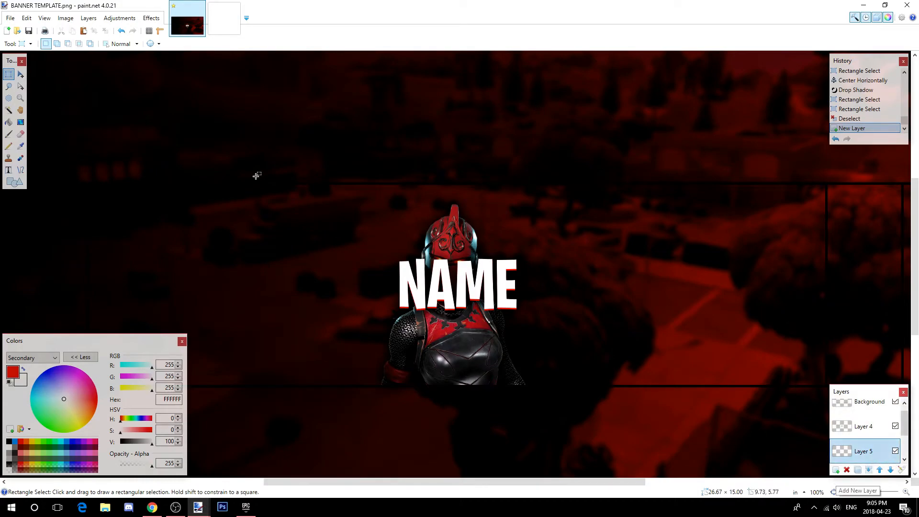
{"action": "left_click", "coordinate": [84, 32]}
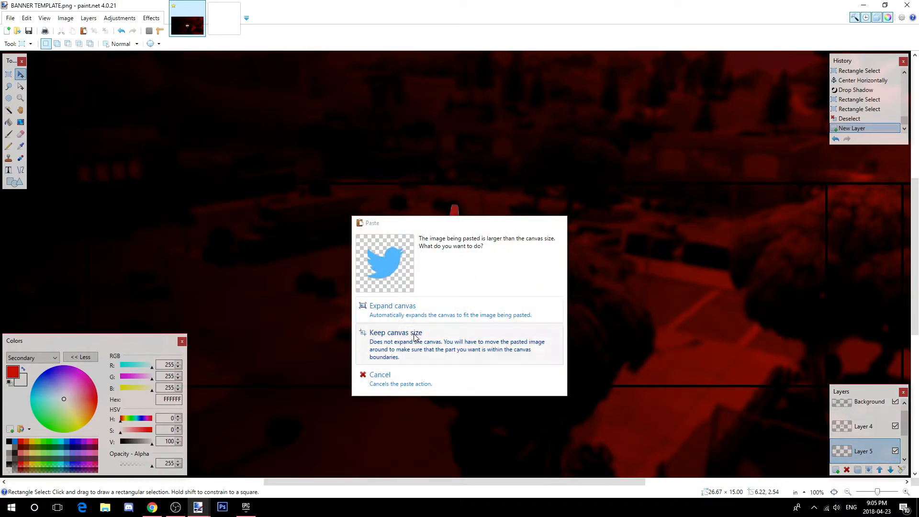
{"action": "left_click", "coordinate": [414, 333]}
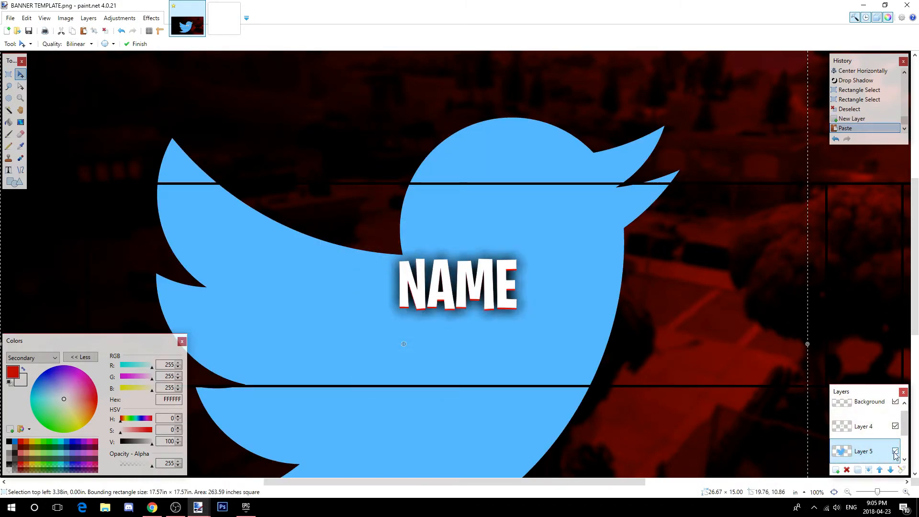
Fill the Twitter bird with the red primary color using the Paint Bucket.
{"action": "left_click", "coordinate": [9, 123]}
{"action": "left_click", "coordinate": [276, 281]}
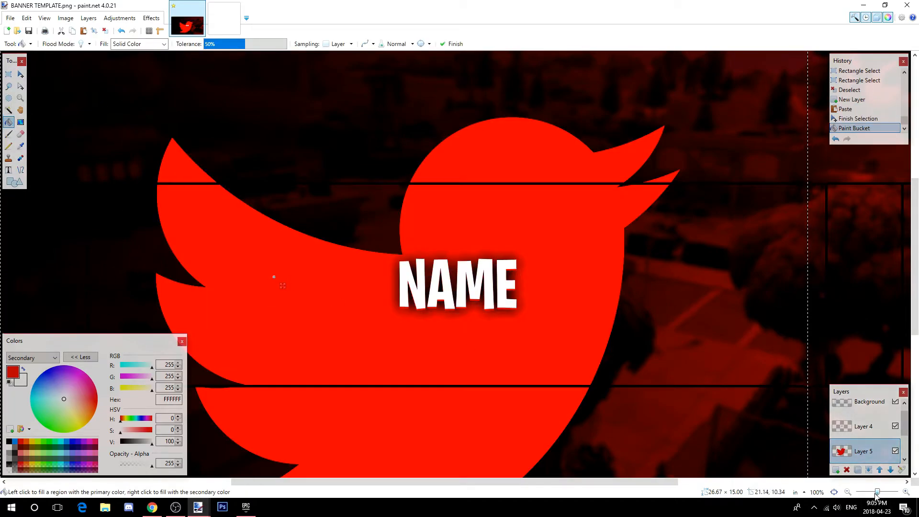
{"action": "left_click_drag", "start_coordinate": [878, 493], "coordinate": [870, 493]}
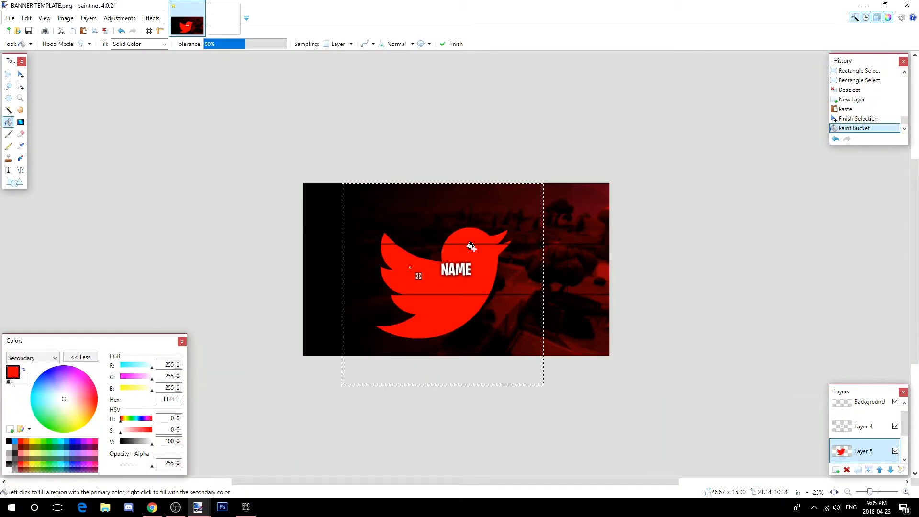
{"action": "left_click", "coordinate": [21, 74]}
{"action": "left_click_drag", "start_coordinate": [542, 184], "coordinate": [489, 250]}
{"action": "left_click", "coordinate": [120, 32]}
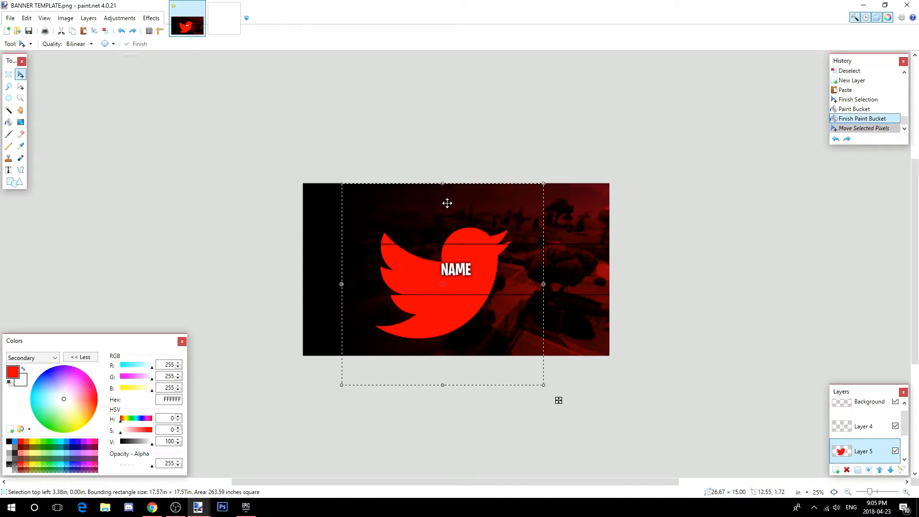
{"action": "mouse_move", "coordinate": [544, 182]}
{"action": "left_mouse_down"}
{"action": "mouse_move", "coordinate": [527, 199]}
{"action": "mouse_move", "coordinate": [535, 183]}
{"action": "left_mouse_up"}
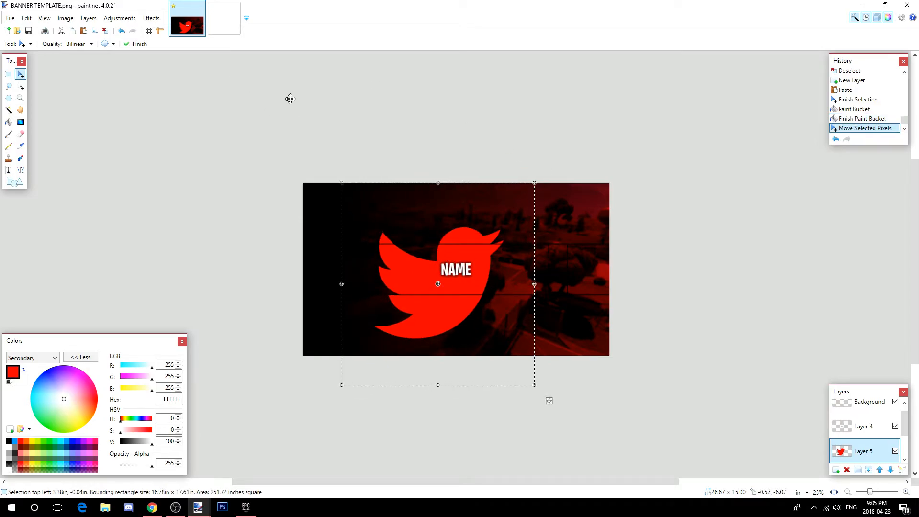
{"action": "left_click", "coordinate": [122, 32]}
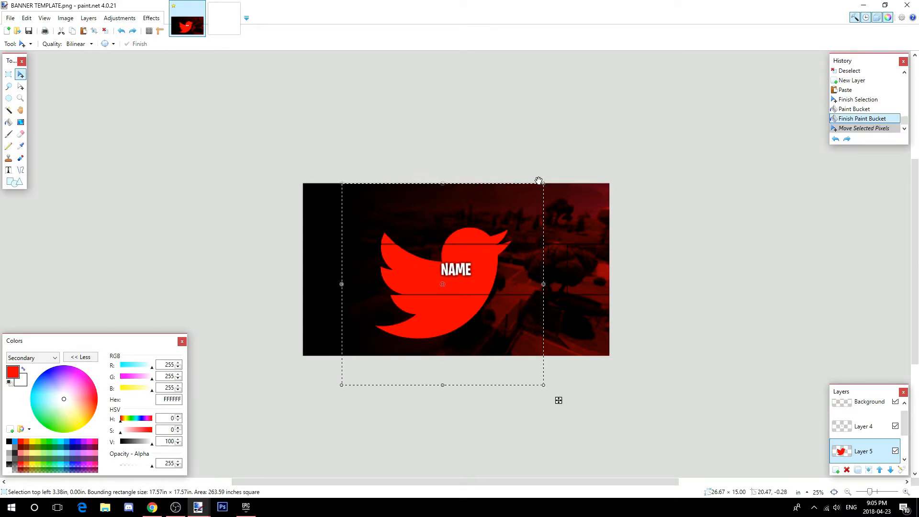
Scale the Twitter bird down to about 0.78 × 0.86 in, place it low beside the Red Knight's right arm, and deselect it.
{"action": "left_click_drag", "start_coordinate": [545, 182], "coordinate": [433, 305]}
{"action": "left_click_drag", "start_coordinate": [879, 491], "coordinate": [879, 491]}
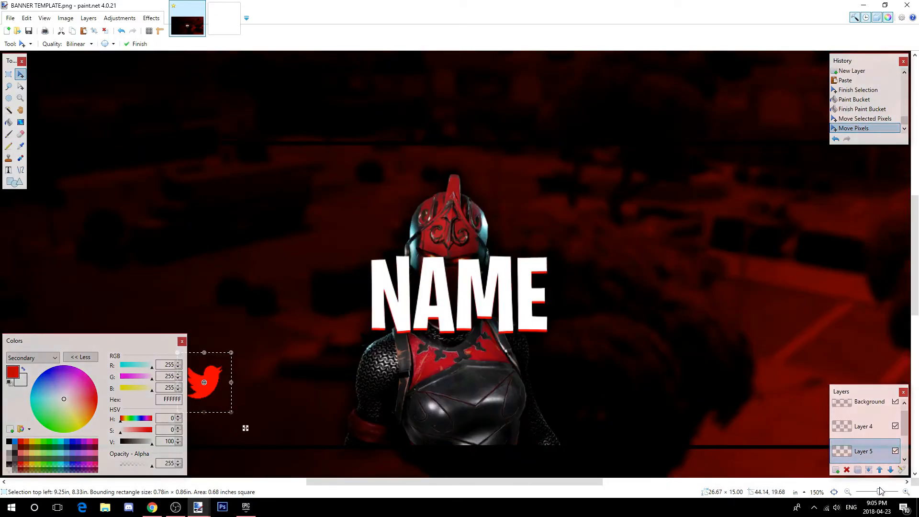
{"action": "left_click_drag", "start_coordinate": [449, 483], "coordinate": [374, 483]}
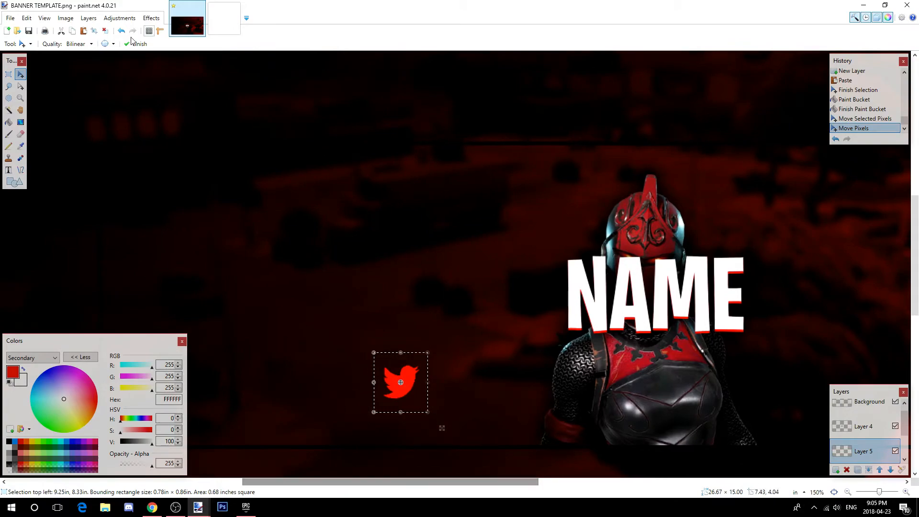
{"action": "left_click", "coordinate": [9, 75]}
{"action": "left_click_drag", "start_coordinate": [190, 155], "coordinate": [194, 158]}
{"action": "left_click", "coordinate": [205, 106]}
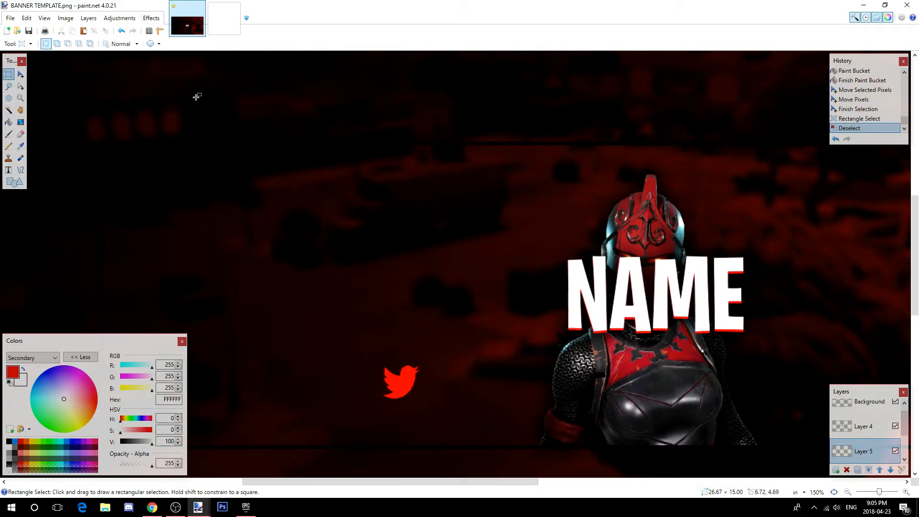
{"action": "left_click", "coordinate": [157, 22]}
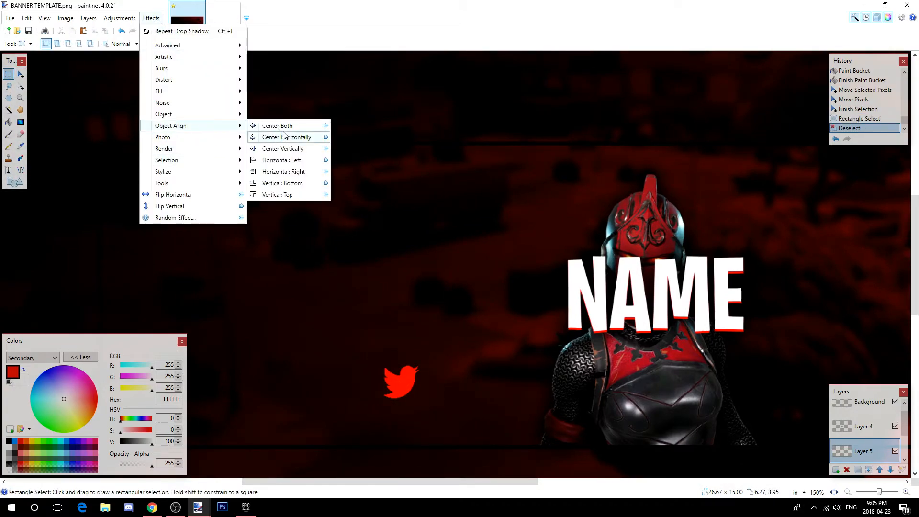
{"action": "mouse_move", "coordinate": [191, 114]}
{"action": "left_click", "coordinate": [283, 126]}
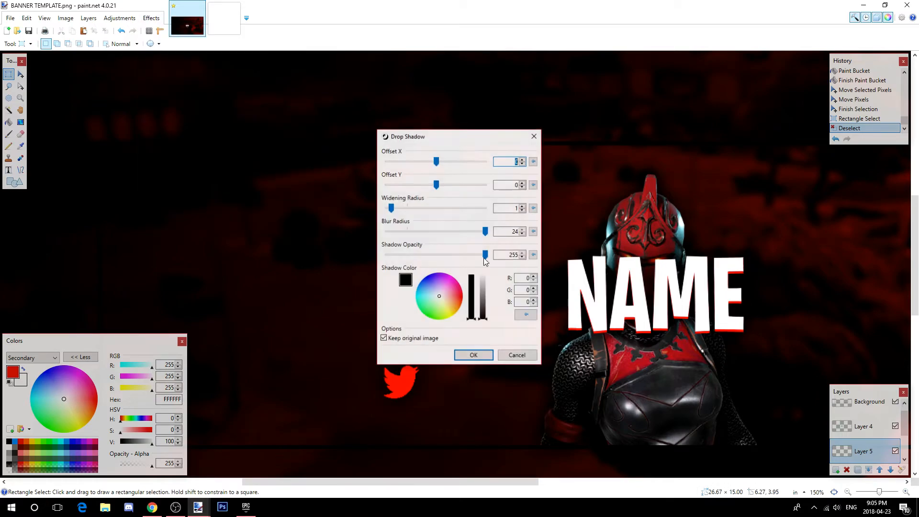
{"action": "left_click_drag", "start_coordinate": [485, 231], "coordinate": [427, 253]}
{"action": "left_click_drag", "start_coordinate": [426, 141], "coordinate": [587, 70]}
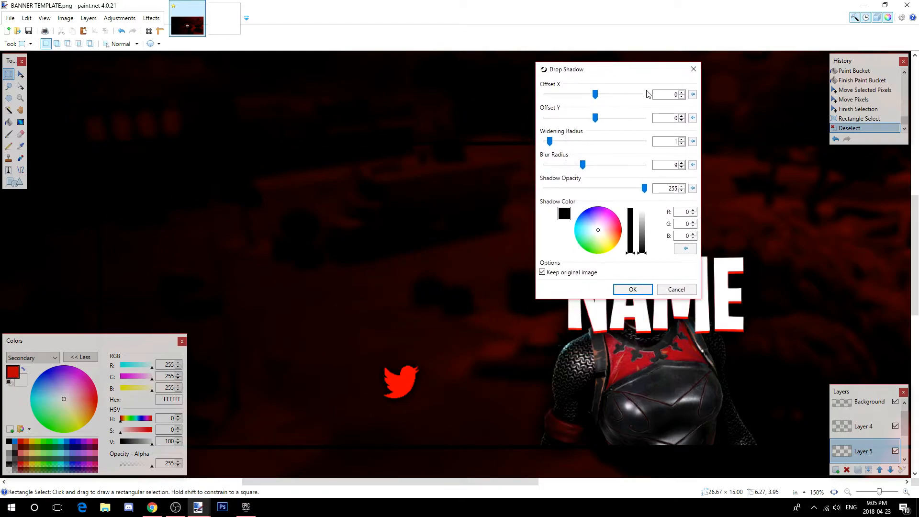
{"action": "left_click", "coordinate": [693, 69]}
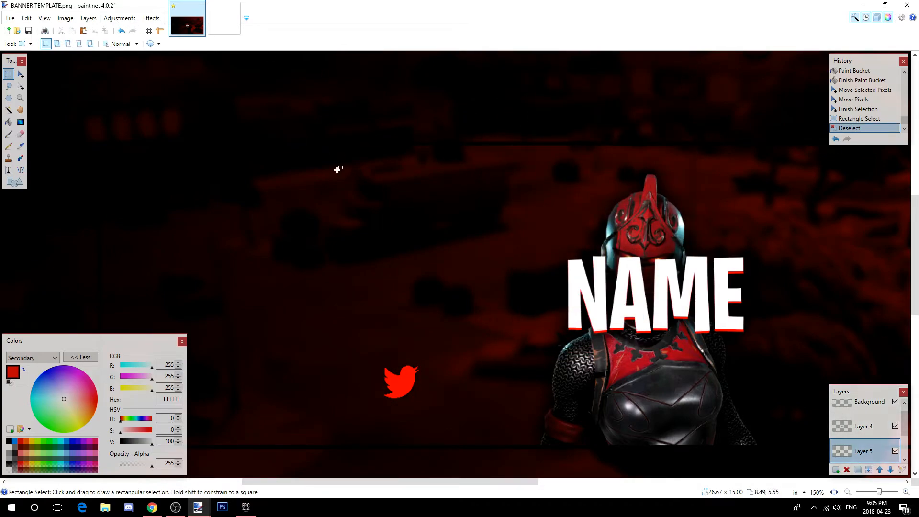
Add white "yourtwitter" text in Burbank Big Cd Bd, size 36, on a new layer directly beside the red Twitter bird.
{"action": "left_click", "coordinate": [836, 470]}
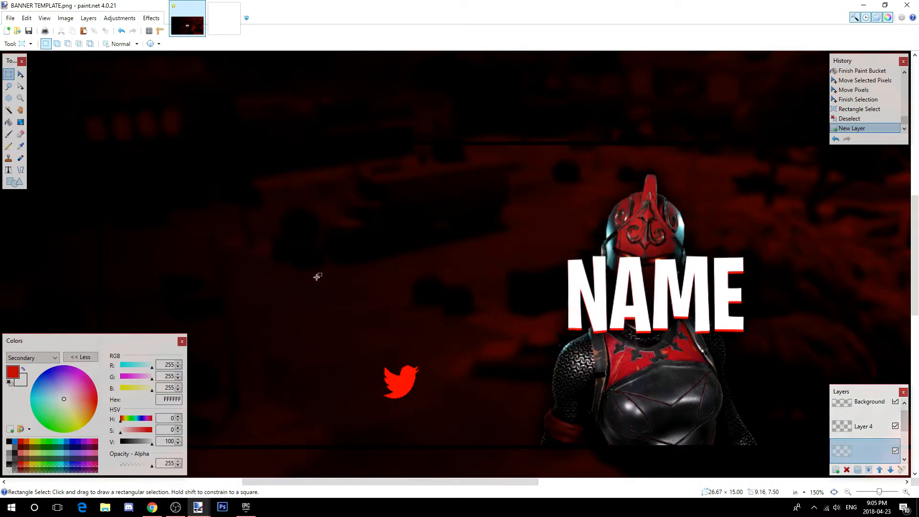
{"action": "left_click", "coordinate": [8, 173]}
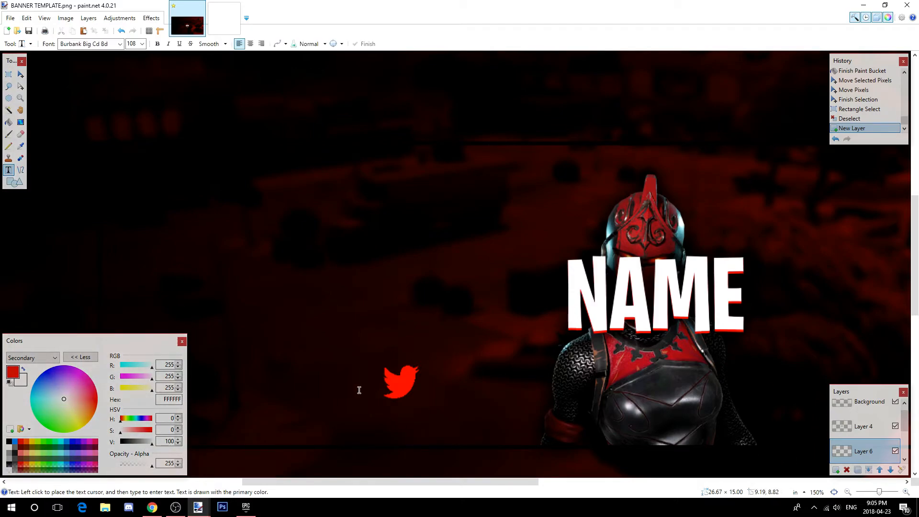
{"action": "left_click", "coordinate": [23, 369]}
{"action": "left_click", "coordinate": [421, 385]}
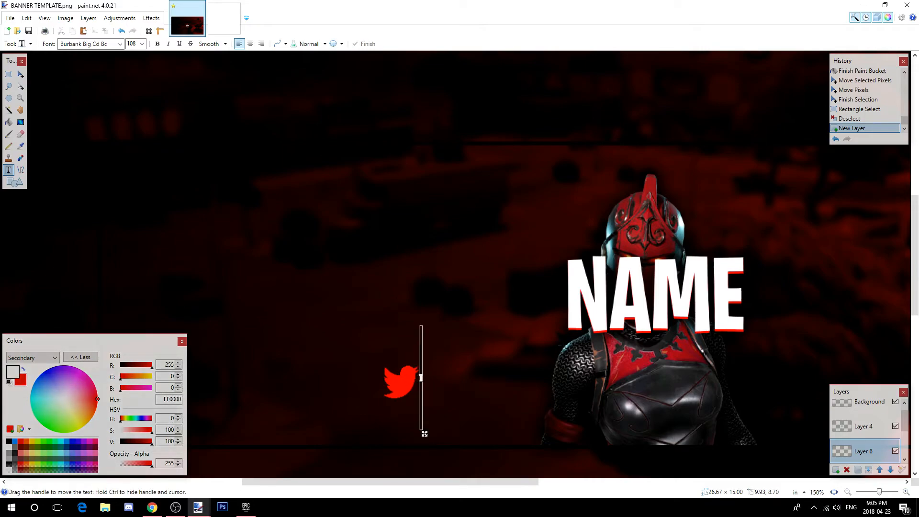
{"action": "left_click", "coordinate": [142, 43]}
{"action": "left_click", "coordinate": [134, 146]}
{"action": "type", "text": "your"}
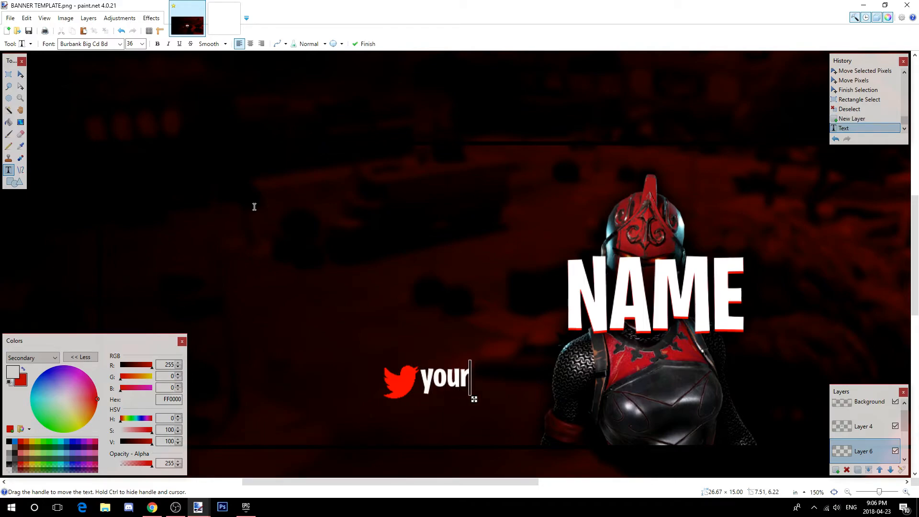
{"action": "type", "text": "twitter"}
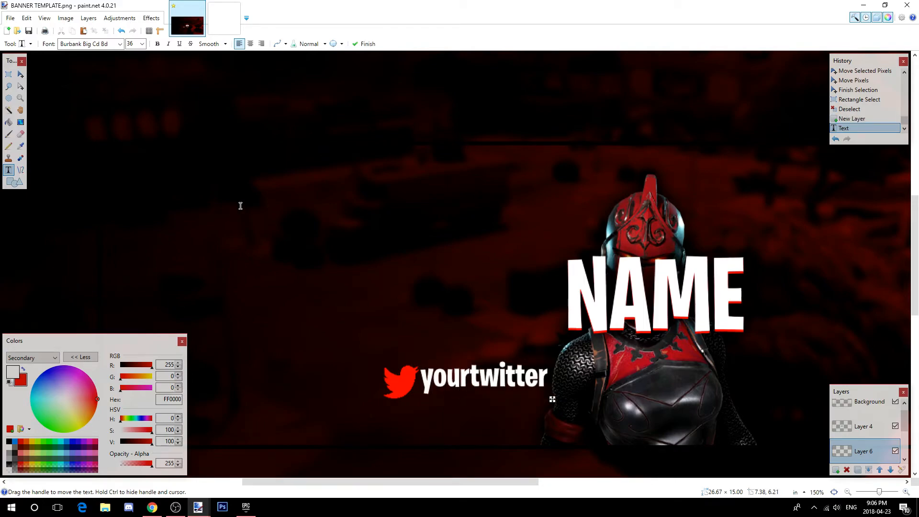
{"action": "left_click_drag", "start_coordinate": [552, 400], "coordinate": [553, 403]}
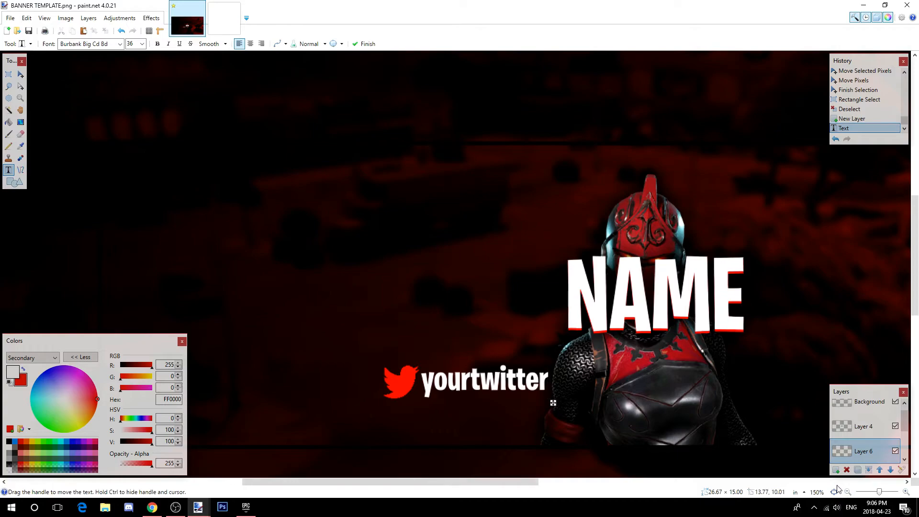
Create a new layer below the white text layer and add red "your twitter" text under the white handle.
{"action": "left_click", "coordinate": [836, 470]}
{"action": "left_click_drag", "start_coordinate": [860, 451], "coordinate": [859, 469]}
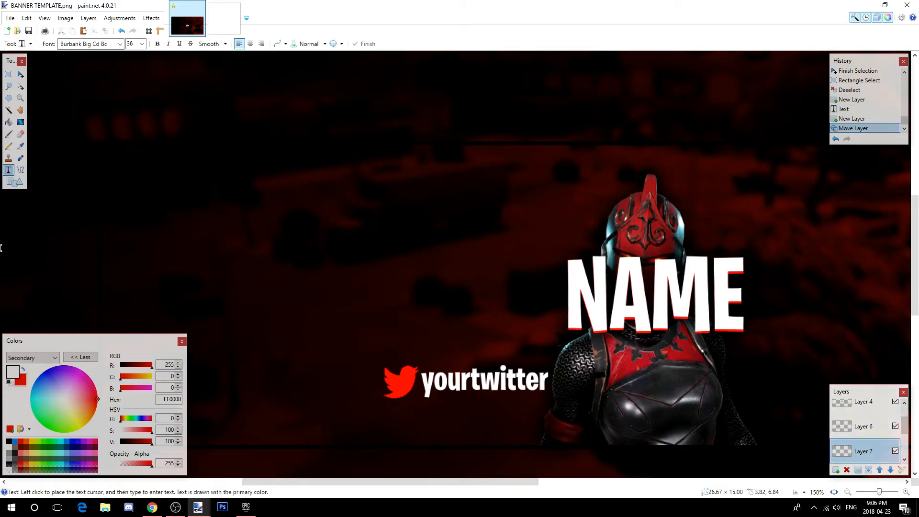
{"action": "left_click", "coordinate": [23, 370]}
{"action": "left_click", "coordinate": [411, 424]}
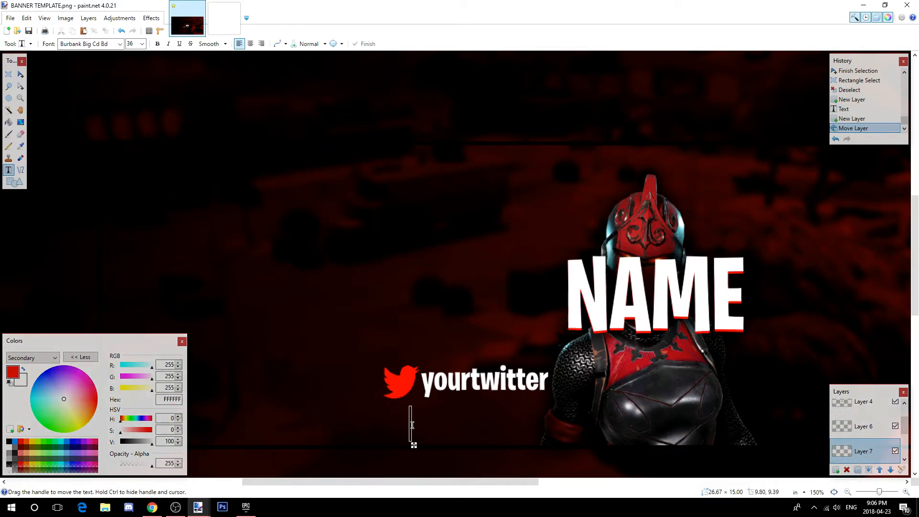
{"action": "type", "text": "your tw"}
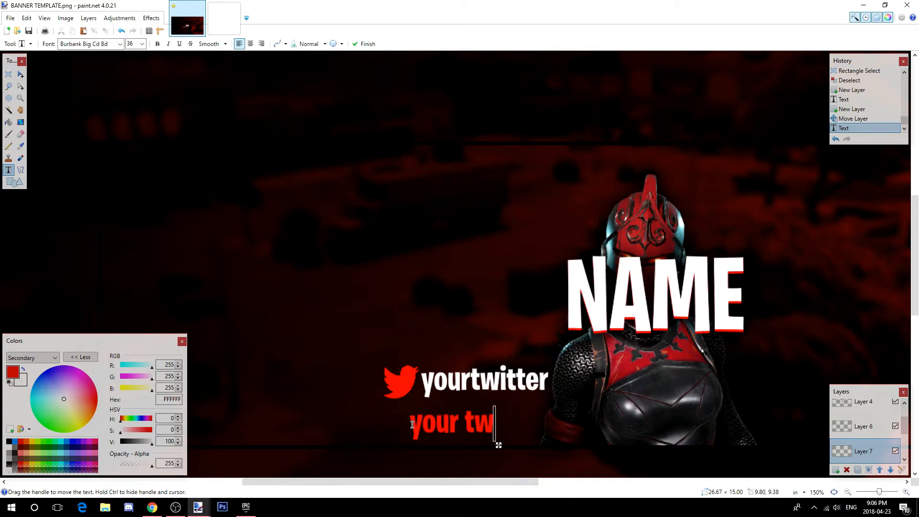
{"action": "type", "text": "itter"}
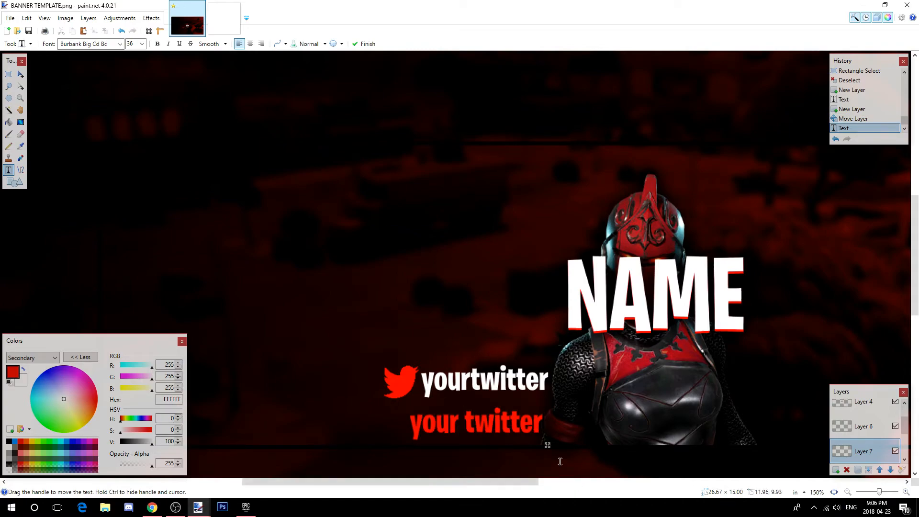
Correct the red text to "yourtwitter" and place it slightly offset behind the white handle as a shadow.
{"action": "key", "text": "BackSpace"}
{"action": "key", "text": "BackSpace"}
{"action": "key", "text": "BackSpace"}
{"action": "key", "text": "BackSpace"}
{"action": "key", "text": "BackSpace"}
{"action": "key", "text": "BackSpace"}
{"action": "key", "text": "BackSpace"}
{"action": "key", "text": "BackSpace"}
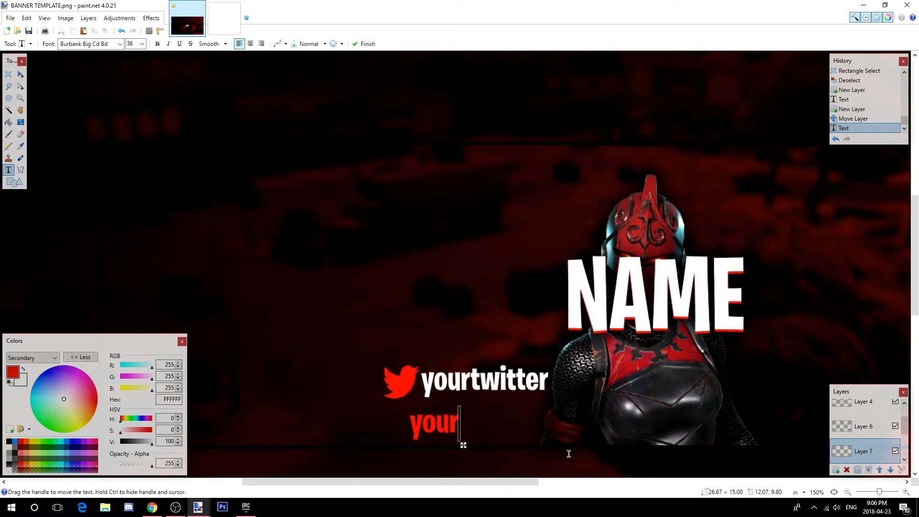
{"action": "type", "text": "twitter"}
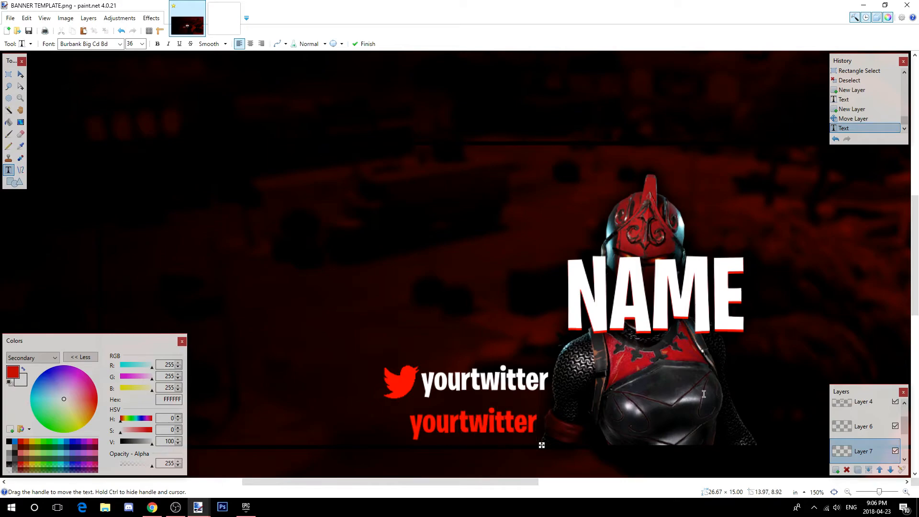
{"action": "left_click_drag", "start_coordinate": [542, 447], "coordinate": [555, 407]}
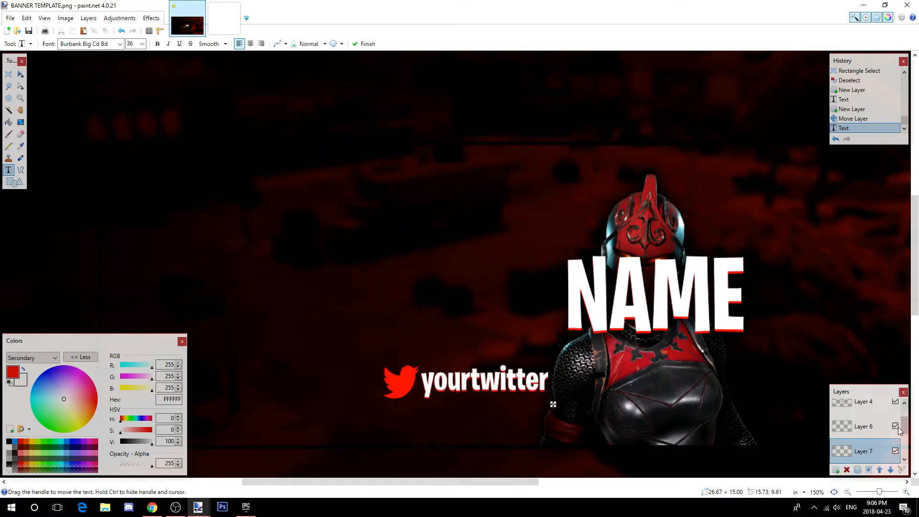
Delete the layers holding the red handle text, the Twitter bird and the white handle text.
{"action": "left_click", "coordinate": [848, 470]}
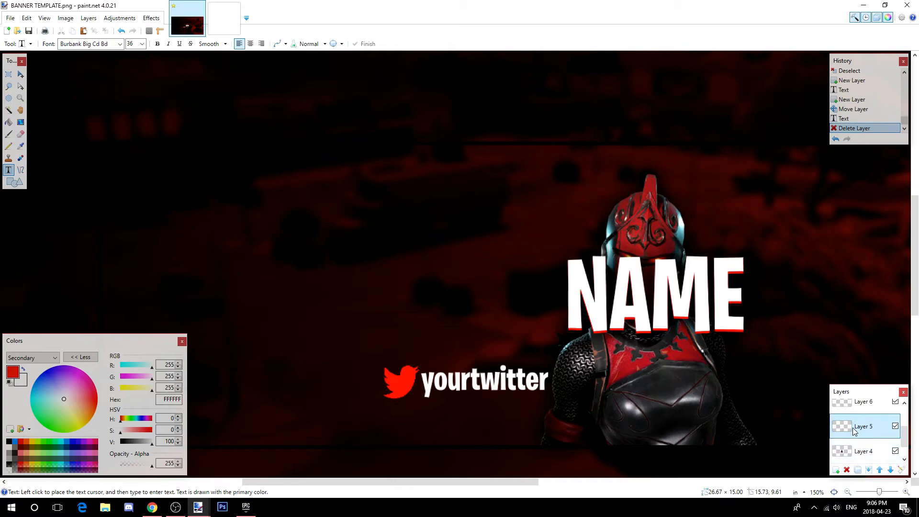
{"action": "left_click", "coordinate": [847, 470]}
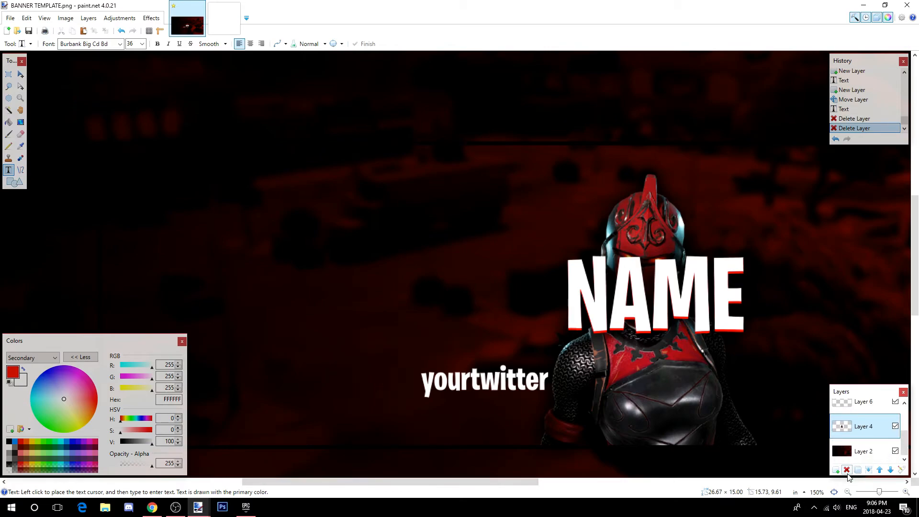
{"action": "left_click", "coordinate": [857, 407]}
{"action": "left_click", "coordinate": [847, 470]}
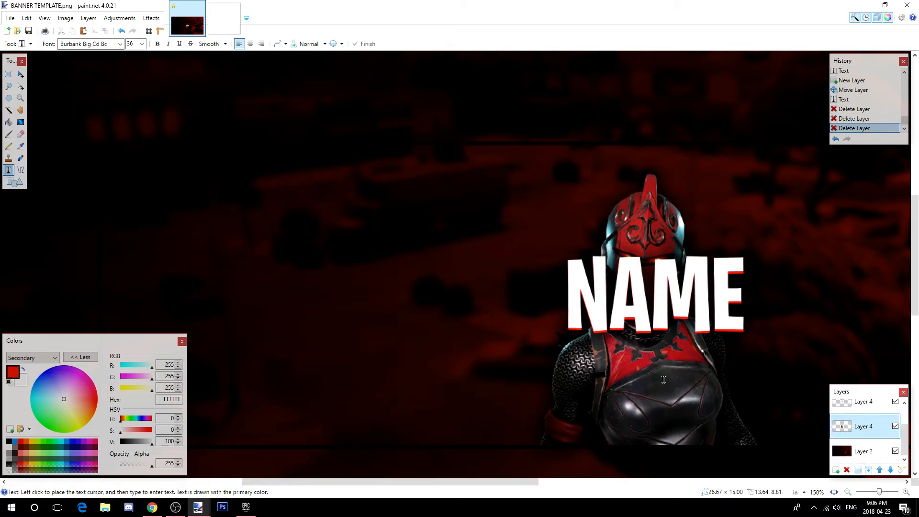
Hide the Background layer to check that it holds the template guide lines, and delete it.
{"action": "left_click_drag", "start_coordinate": [879, 494], "coordinate": [874, 498]}
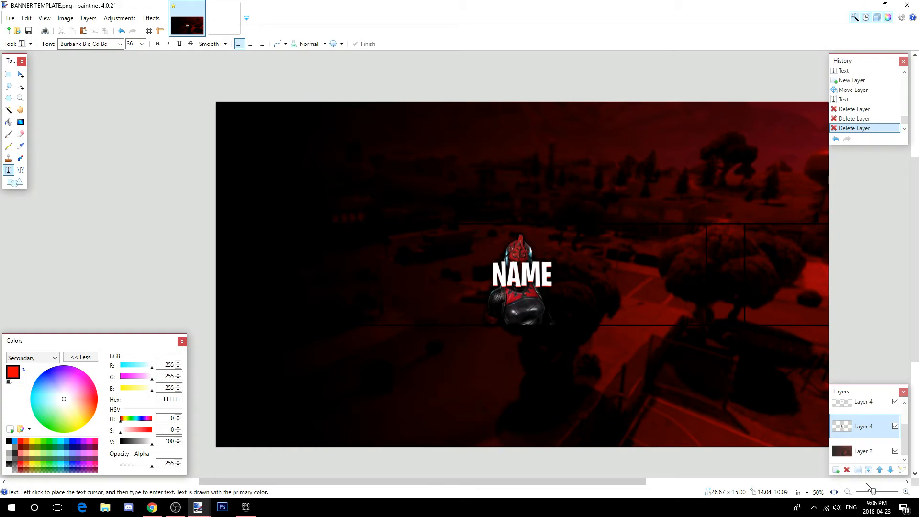
{"action": "scroll", "coordinate": [881, 427], "scroll_direction": "up", "scroll_amount": 2}
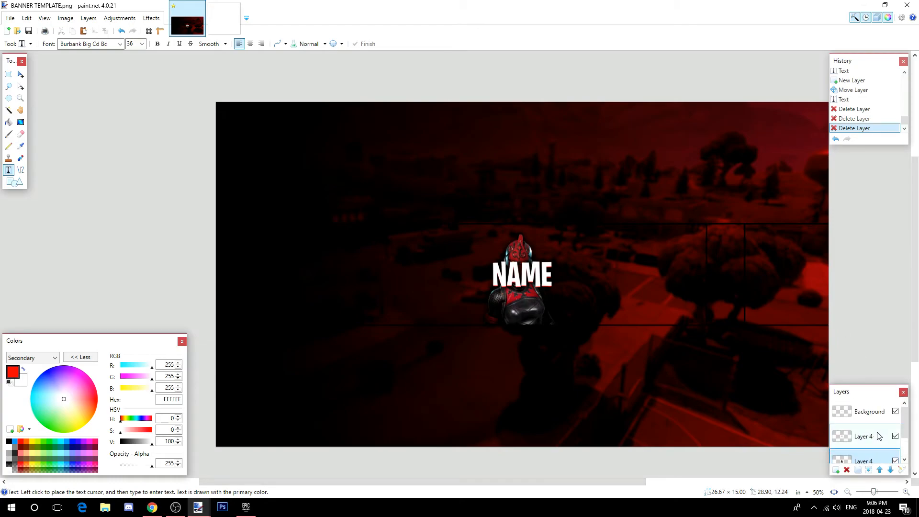
{"action": "left_click", "coordinate": [895, 413]}
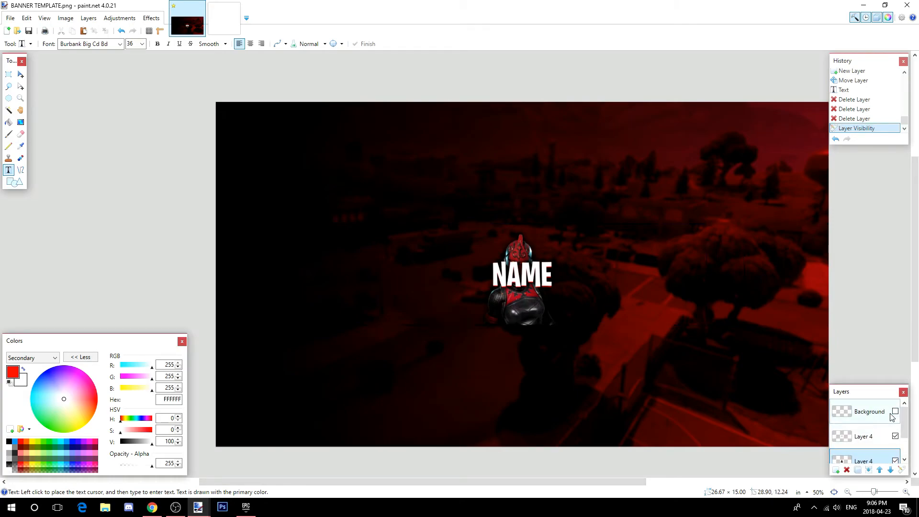
{"action": "left_click", "coordinate": [866, 415]}
{"action": "left_click", "coordinate": [847, 471]}
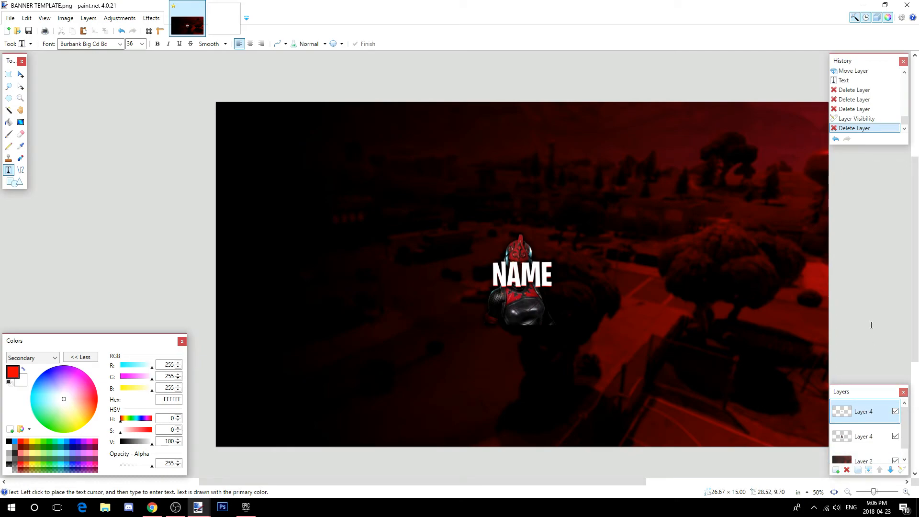
{"action": "left_click", "coordinate": [8, 18]}
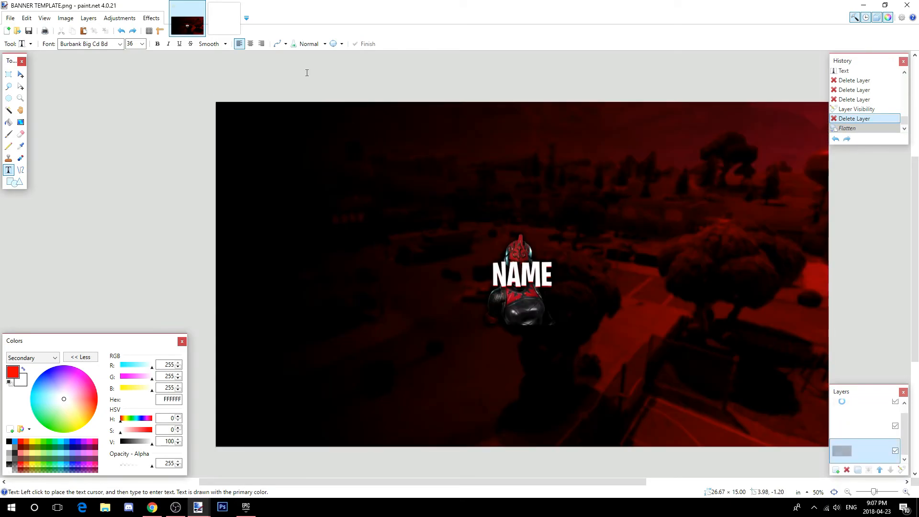
Copy the banner's entire red-and-black Layer 2 and paste it into the untitled square image, keeping the canvas size.
{"action": "left_click", "coordinate": [214, 25]}
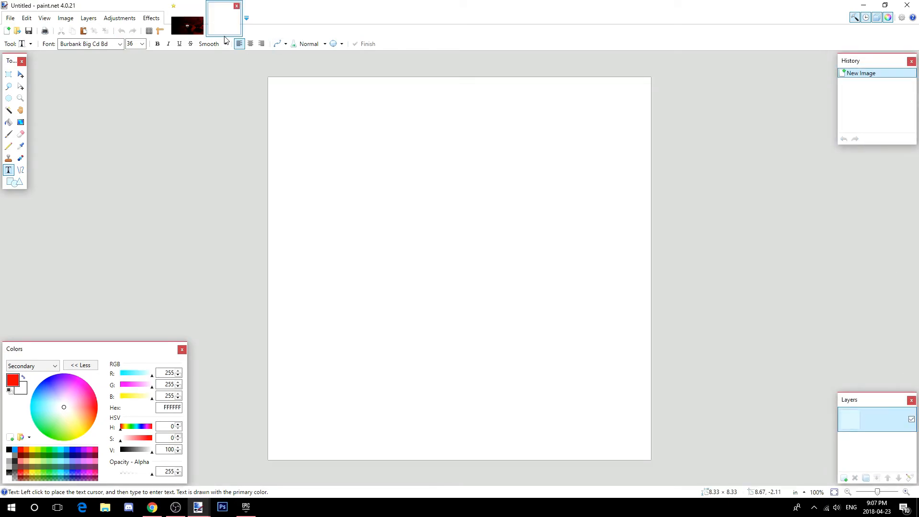
{"action": "left_click", "coordinate": [180, 14]}
{"action": "scroll", "coordinate": [917, 405], "scroll_direction": "down", "scroll_amount": 3}
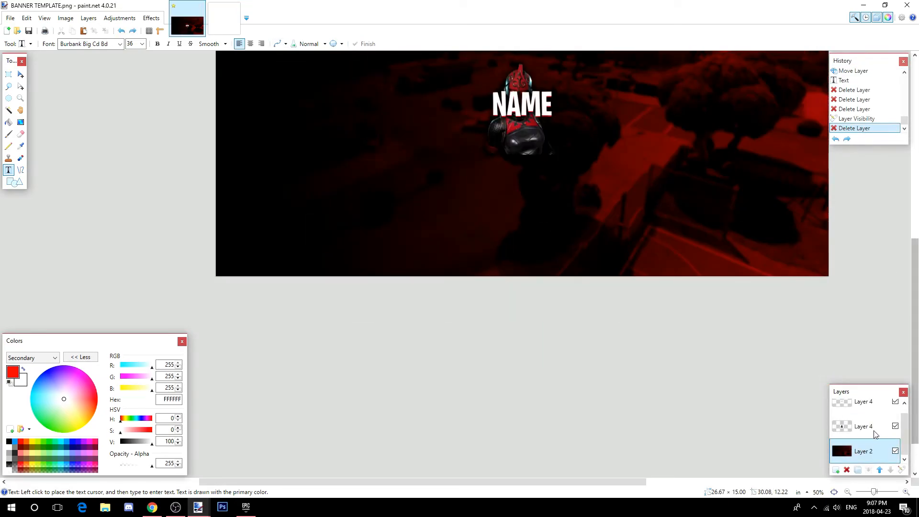
{"action": "scroll", "coordinate": [284, 192], "scroll_direction": "up", "scroll_amount": 3}
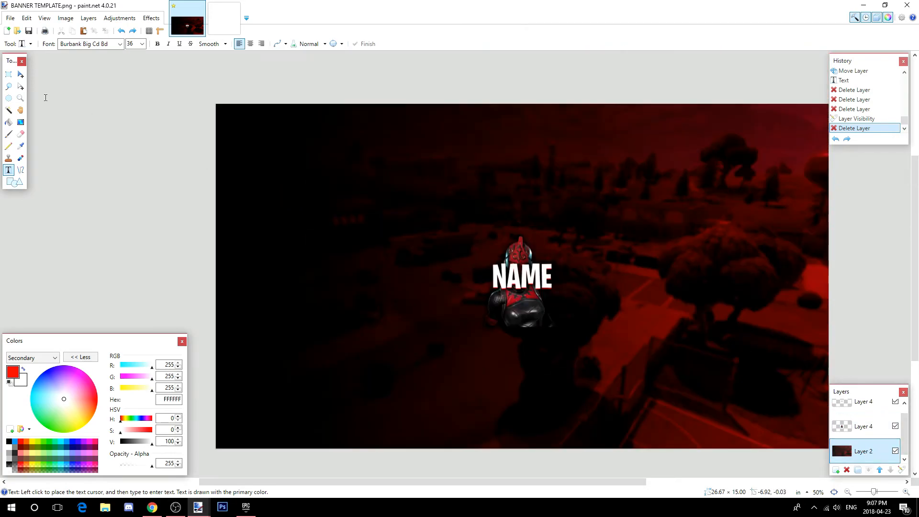
{"action": "left_click", "coordinate": [8, 75]}
{"action": "left_click_drag", "start_coordinate": [213, 101], "coordinate": [833, 453]}
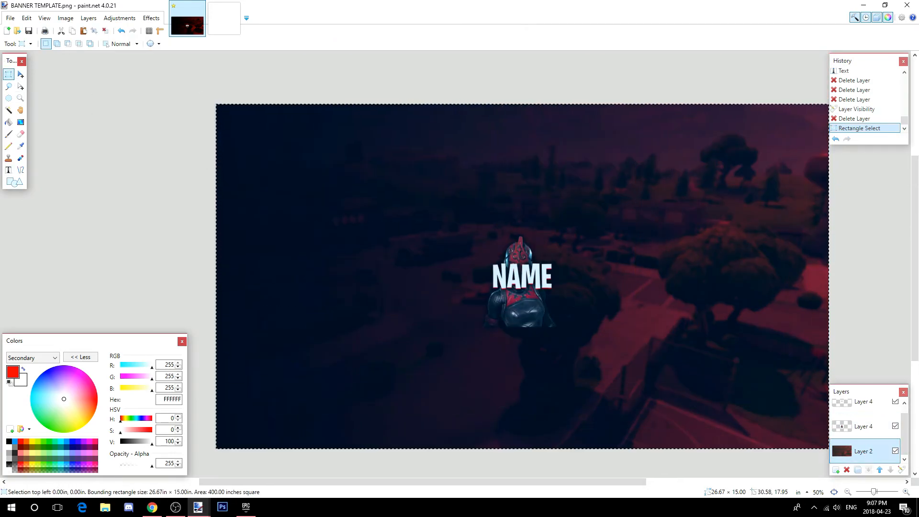
{"action": "left_click", "coordinate": [71, 32]}
{"action": "left_click", "coordinate": [224, 20]}
{"action": "left_click", "coordinate": [83, 30]}
{"action": "left_click", "coordinate": [400, 317]}
Reposition the pasted background so the trees and bright red path fill the square canvas, and deselect it.
{"action": "left_click_drag", "start_coordinate": [595, 350], "coordinate": [206, 190]}
{"action": "left_click_drag", "start_coordinate": [553, 302], "coordinate": [220, 209]}
{"action": "left_click_drag", "start_coordinate": [457, 306], "coordinate": [641, 386]}
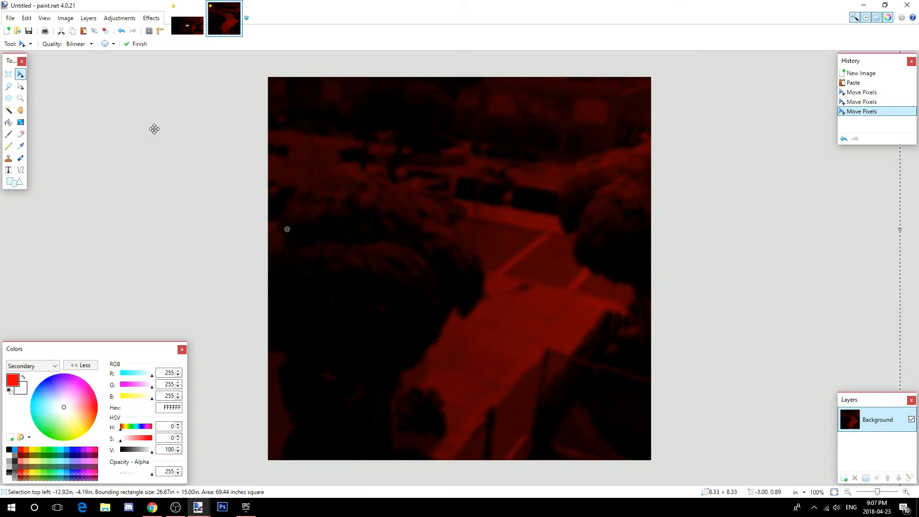
{"action": "left_click", "coordinate": [8, 74]}
{"action": "left_click", "coordinate": [203, 113]}
Return to the banner image, deselect the background, and merge the NAME text layer down onto the Red Knight layer.
{"action": "left_click", "coordinate": [188, 25]}
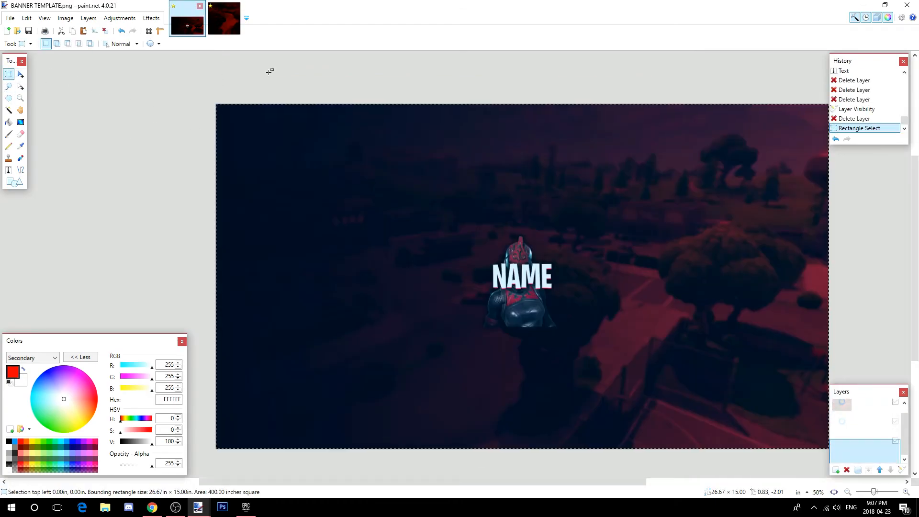
{"action": "left_click", "coordinate": [827, 308]}
{"action": "left_click", "coordinate": [882, 408]}
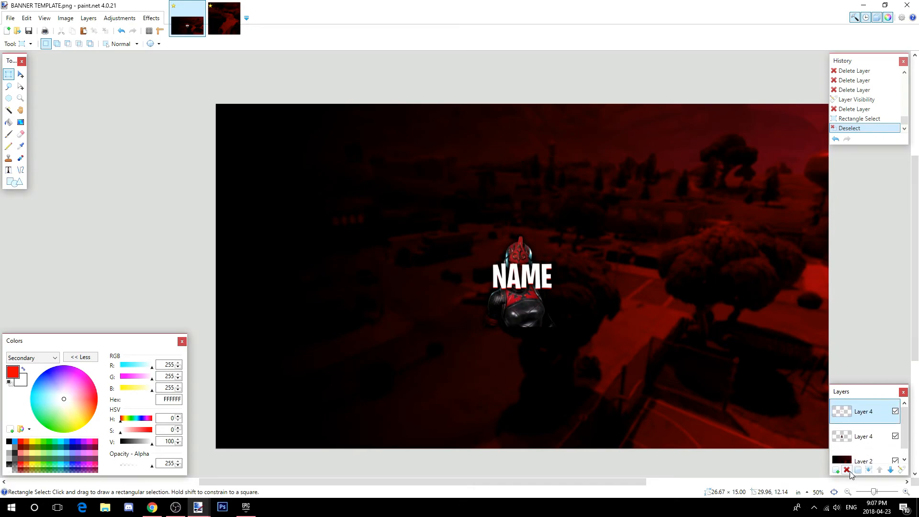
{"action": "left_click", "coordinate": [868, 471]}
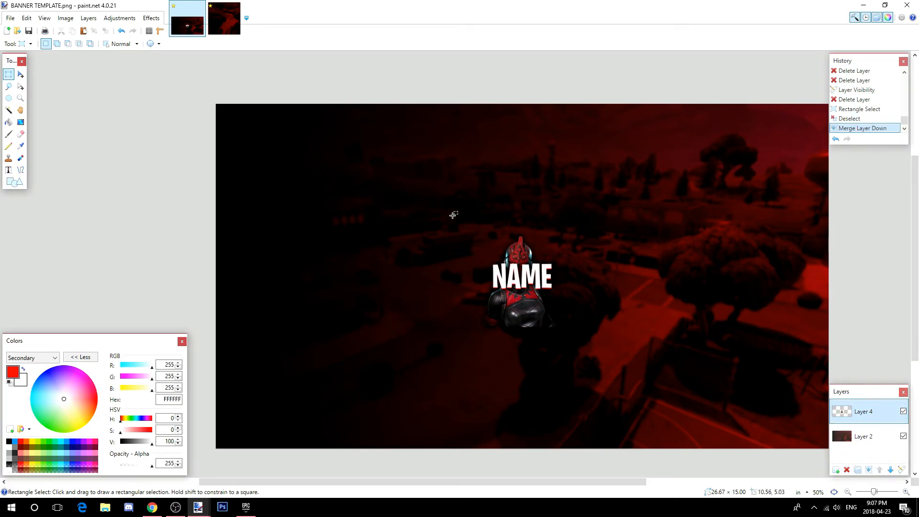
Copy an area of about 12.49 × 8.05 in around the Red Knight and NAME into a new layer of the square image, keeping its canvas size.
{"action": "left_click_drag", "start_coordinate": [424, 196], "coordinate": [712, 381]}
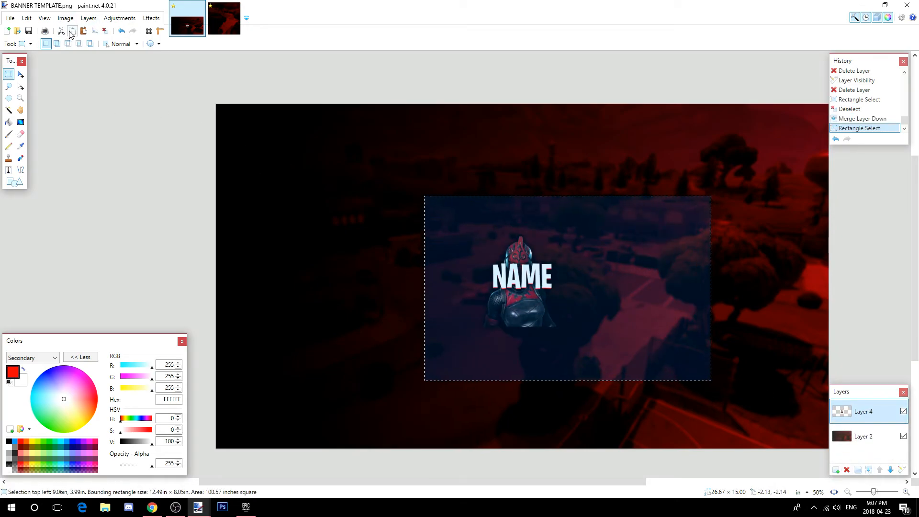
{"action": "left_click", "coordinate": [150, 126]}
{"action": "left_click", "coordinate": [225, 17]}
{"action": "left_click", "coordinate": [844, 478]}
{"action": "key", "text": "ctrl+v"}
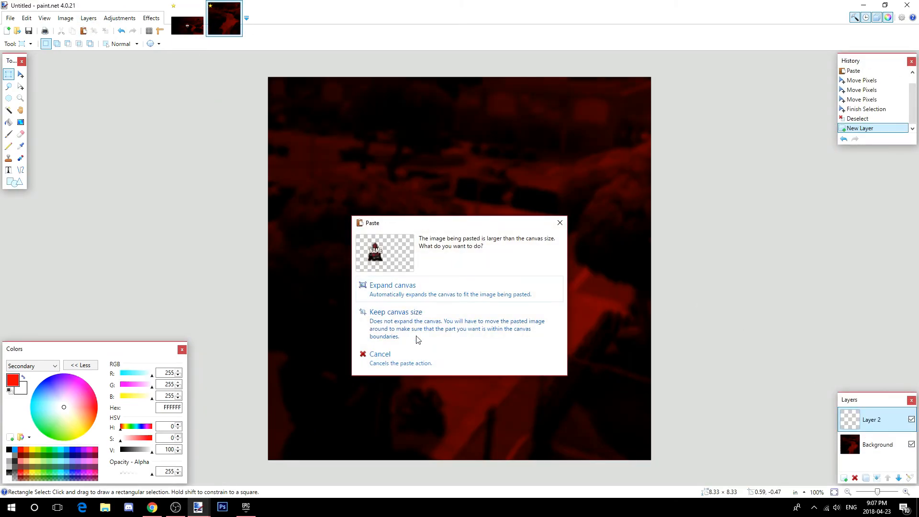
{"action": "left_click", "coordinate": [412, 321]}
Enlarge the pasted Red Knight and NAME selection to about 23.85 × 15.39 in, center the artwork in the square canvas, and deselect it.
{"action": "left_click_drag", "start_coordinate": [462, 284], "coordinate": [458, 391]}
{"action": "left_click_drag", "start_coordinate": [843, 197], "coordinate": [887, 170]}
{"action": "left_click_drag", "start_coordinate": [878, 494], "coordinate": [871, 492]}
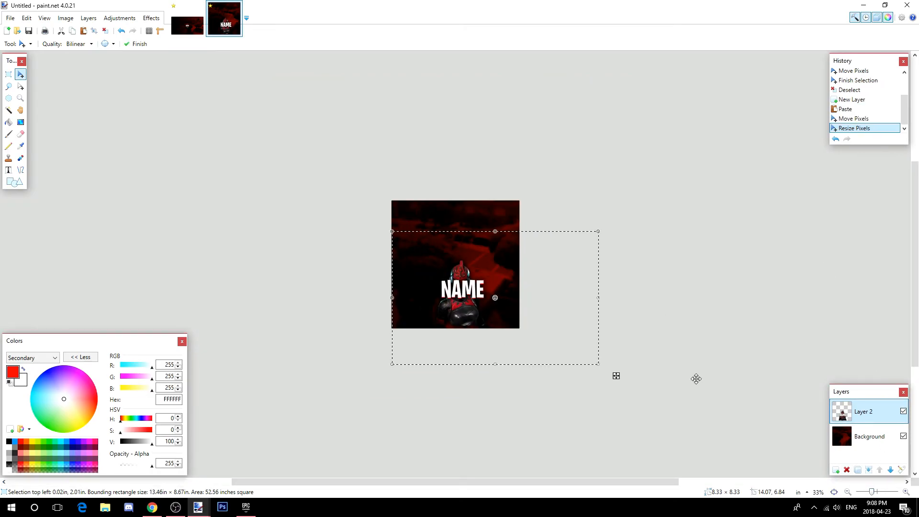
{"action": "left_click_drag", "start_coordinate": [400, 234], "coordinate": [326, 161]}
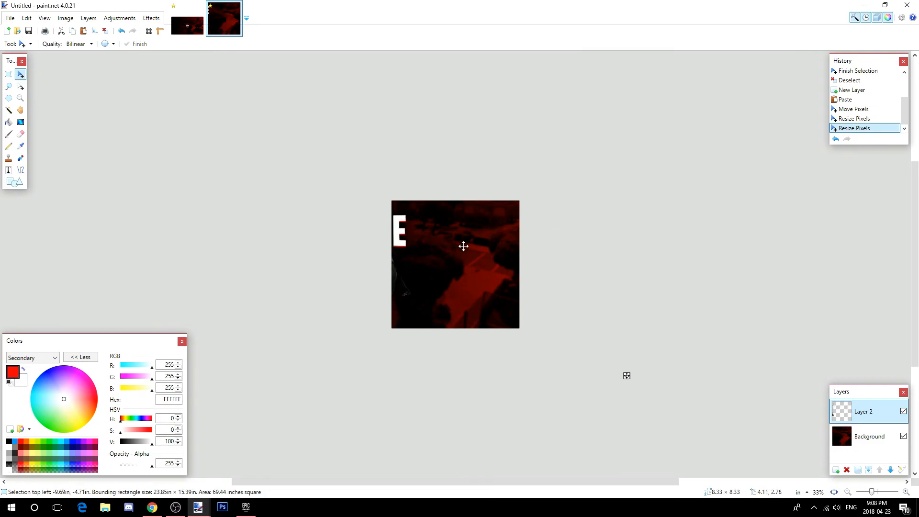
{"action": "mouse_move", "coordinate": [529, 274]}
{"action": "left_mouse_down"}
{"action": "mouse_move", "coordinate": [550, 281]}
{"action": "mouse_move", "coordinate": [542, 273]}
{"action": "left_mouse_up"}
{"action": "left_click", "coordinate": [9, 74]}
{"action": "left_click", "coordinate": [247, 149]}
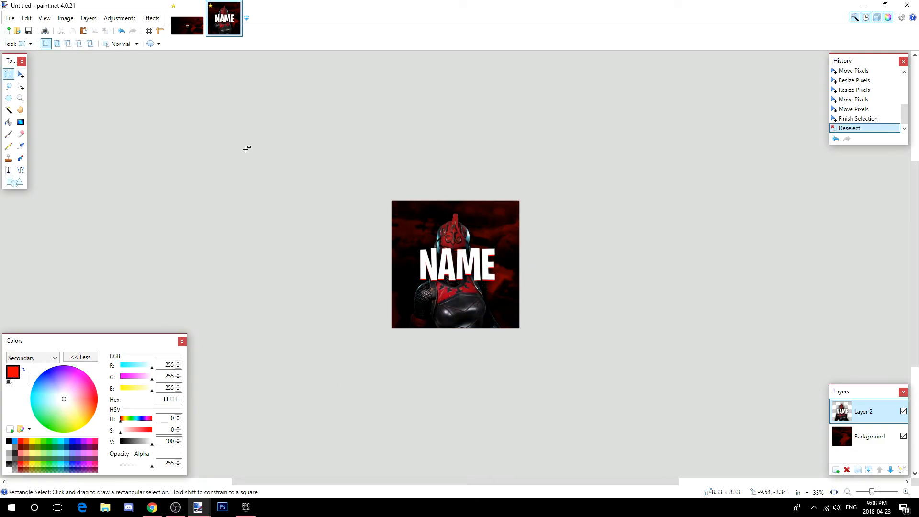
Center the Red Knight and NAME layer both horizontally and vertically in the square image using Center Both.
{"action": "left_click", "coordinate": [152, 19]}
{"action": "mouse_move", "coordinate": [199, 129]}
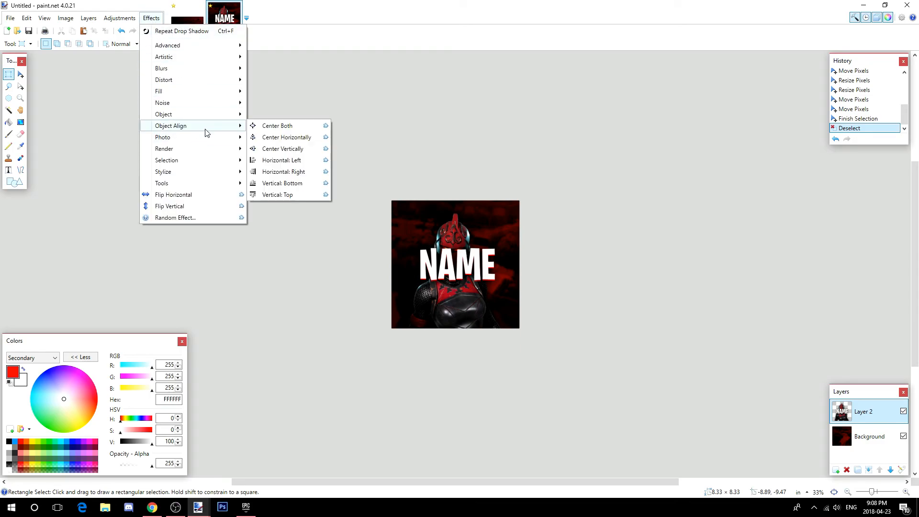
{"action": "left_click", "coordinate": [257, 126]}
Nudge the whole Red Knight and NAME layer slightly right and down within the square canvas, and deselect it.
{"action": "left_click_drag", "start_coordinate": [872, 492], "coordinate": [880, 492]}
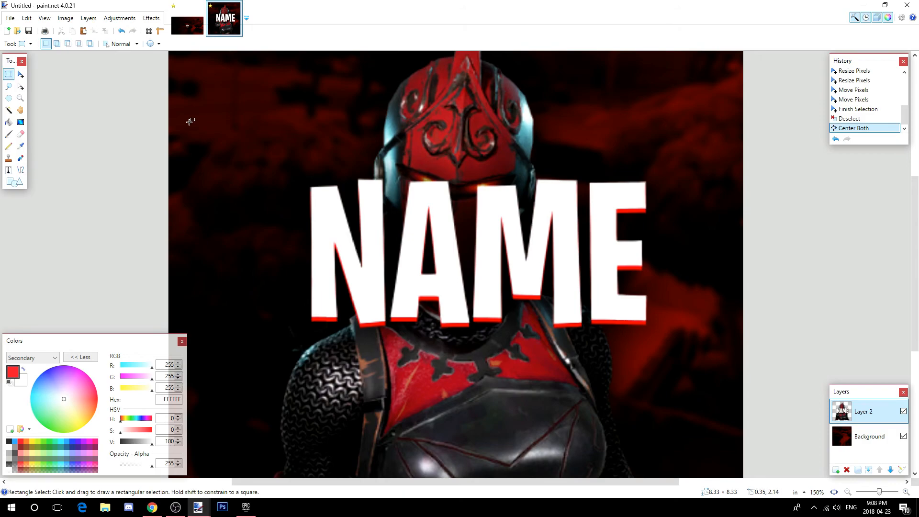
{"action": "left_click", "coordinate": [21, 77]}
{"action": "left_click_drag", "start_coordinate": [417, 103], "coordinate": [423, 131]}
{"action": "scroll", "coordinate": [511, 149], "scroll_direction": "down", "scroll_amount": 2}
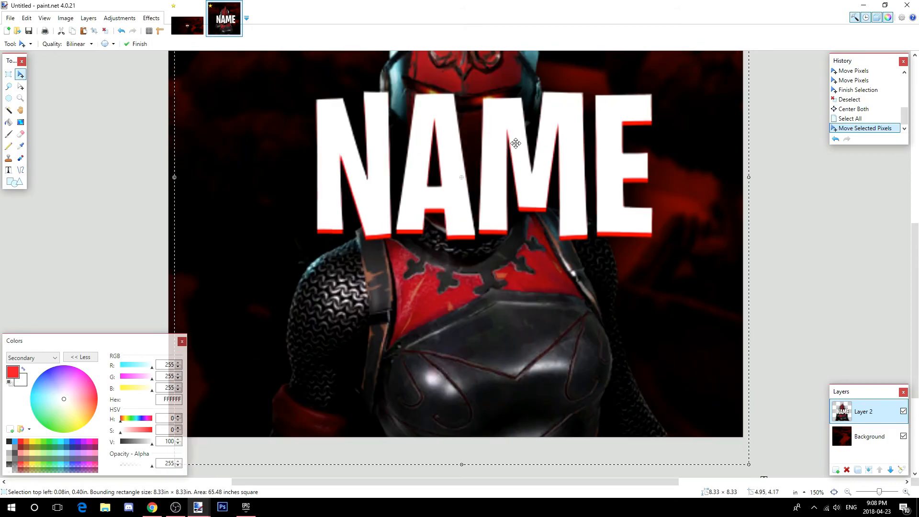
{"action": "left_click_drag", "start_coordinate": [485, 91], "coordinate": [509, 78]}
{"action": "left_click", "coordinate": [9, 75]}
{"action": "left_click", "coordinate": [394, 170]}
{"action": "scroll", "coordinate": [856, 354], "scroll_direction": "up", "scroll_amount": 2}
{"action": "left_click_drag", "start_coordinate": [879, 492], "coordinate": [872, 493]}
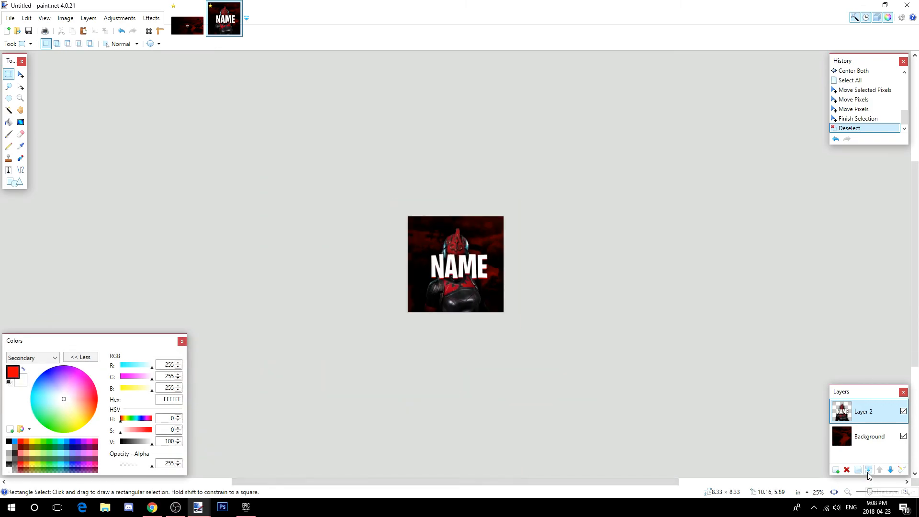
Switch from the square profile picture to the banner image, keeping both images open.
{"action": "left_click", "coordinate": [237, 7]}
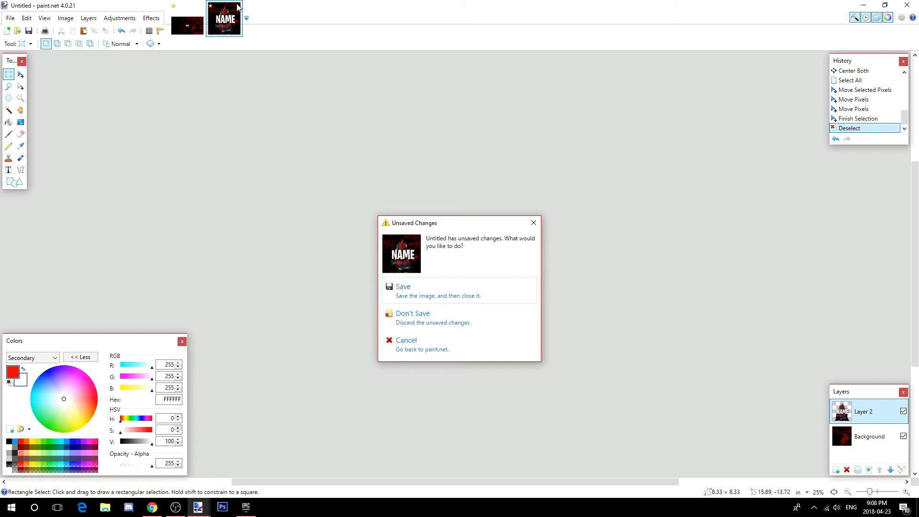
{"action": "left_click", "coordinate": [534, 223]}
{"action": "left_click", "coordinate": [187, 20]}
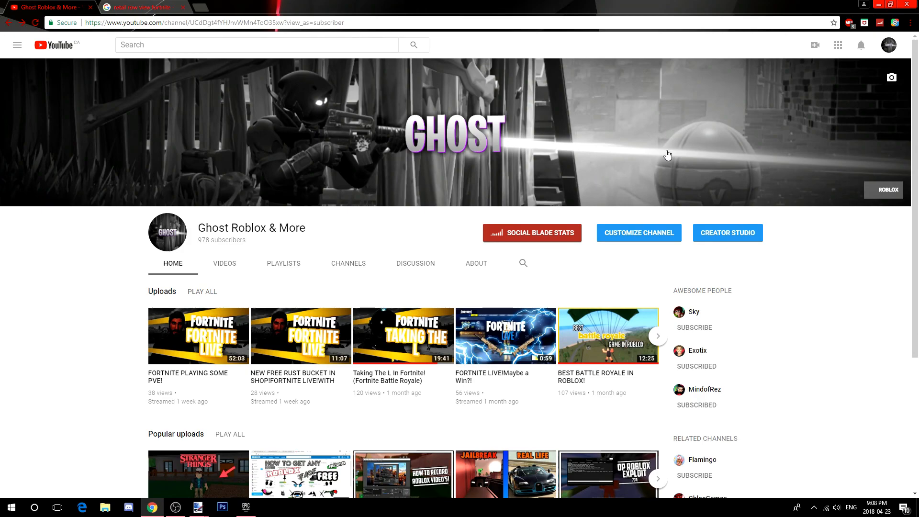
Switch to the YouTube channel page in Chrome and open the channel art upload dialog.
{"action": "left_click", "coordinate": [893, 79]}
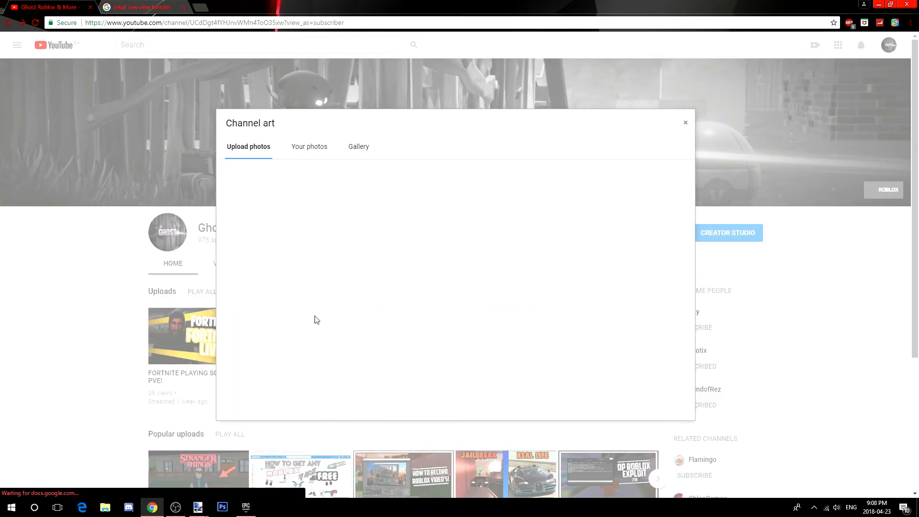